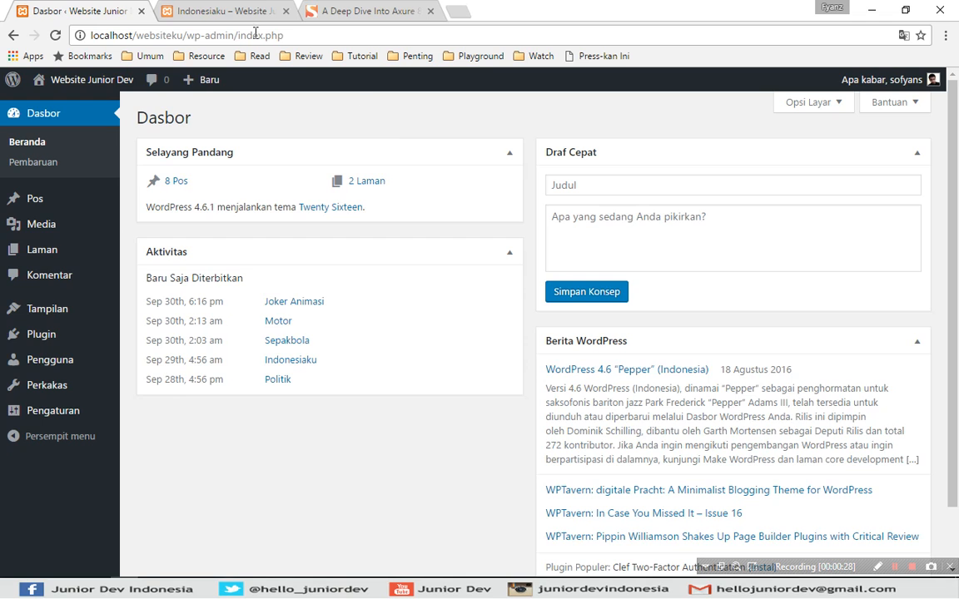
- Switch to the Indonesiaku post and scroll to its 'Tinggalkan Balasan' comment form
{"action": "left_click", "coordinate": [208, 10]}
{"action": "mouse_move", "coordinate": [955, 235]}
{"action": "left_mouse_down"}
{"action": "mouse_move", "coordinate": [956, 152]}
{"action": "mouse_move", "coordinate": [955, 255]}
{"action": "left_mouse_up"}
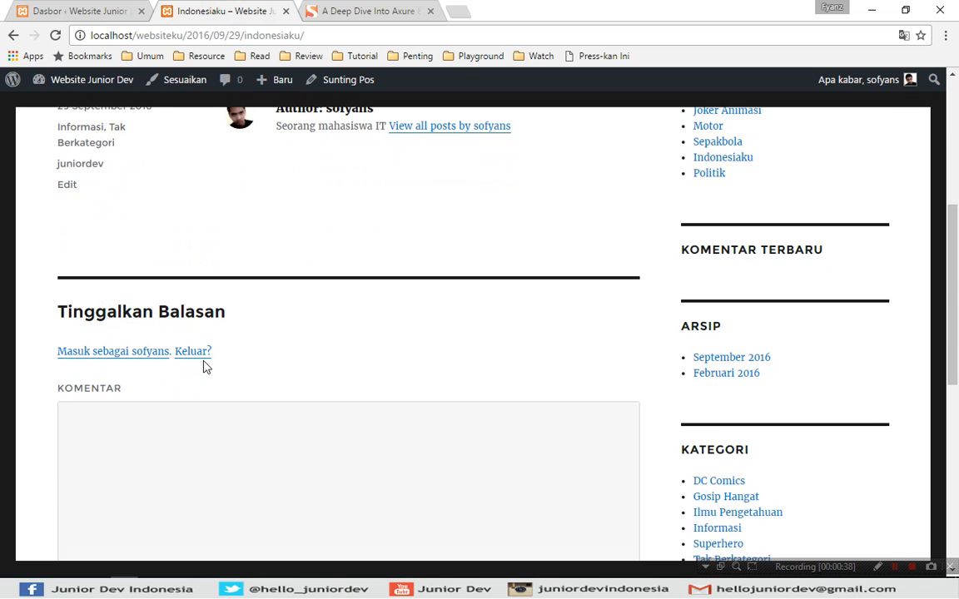
- Focus the Indonesiaku comment box and leave it again without typing anything
{"action": "left_click", "coordinate": [140, 424]}
{"action": "left_click", "coordinate": [330, 353]}
{"action": "left_click_drag", "start_coordinate": [955, 273], "coordinate": [951, 298]}
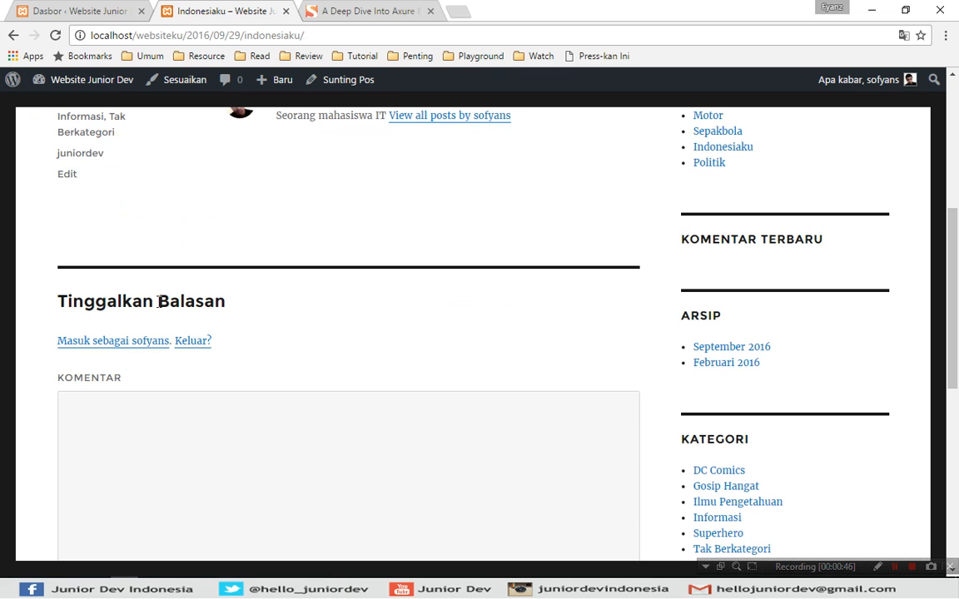
{"action": "left_click", "coordinate": [398, 295]}
{"action": "left_click", "coordinate": [246, 427]}
{"action": "left_click", "coordinate": [337, 316]}
- Scroll back to the top and switch to the Smashing Magazine Axure 8 review's comments
{"action": "scroll", "coordinate": [593, 207], "scroll_direction": "up", "scroll_amount": 4}
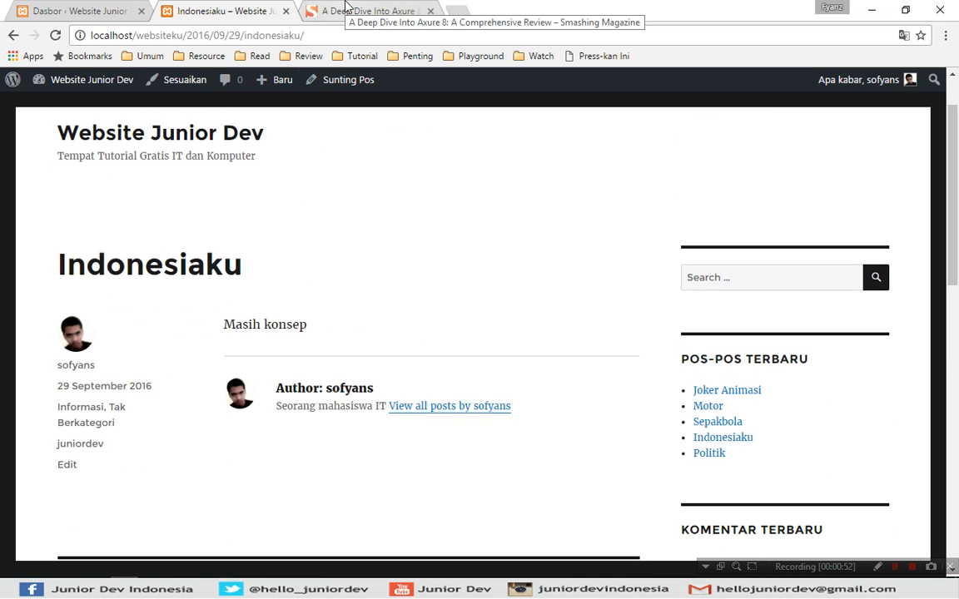
{"action": "left_click", "coordinate": [372, 9]}
{"action": "left_click", "coordinate": [783, 258]}
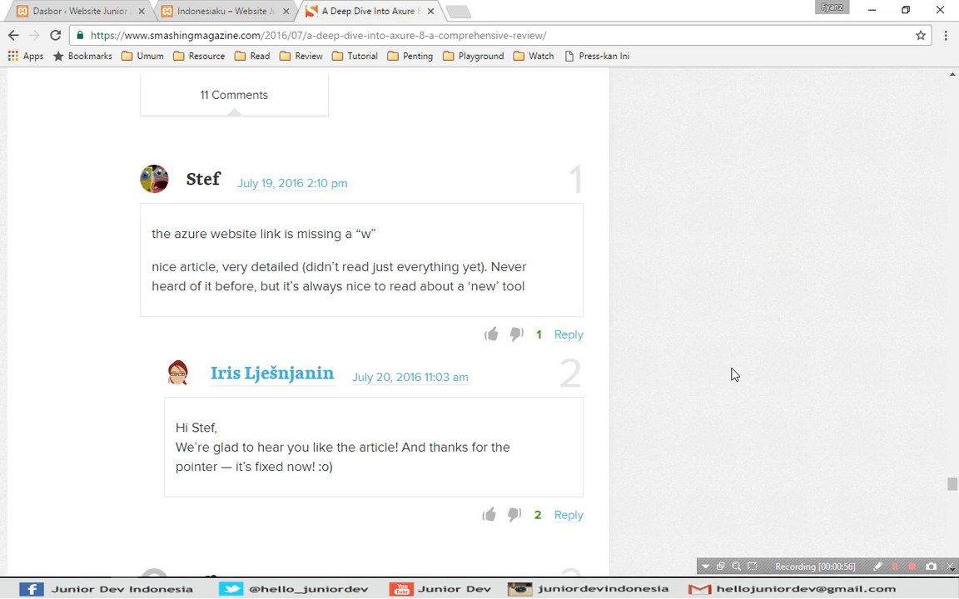
{"action": "scroll", "coordinate": [691, 319], "scroll_direction": "up", "scroll_amount": 1}
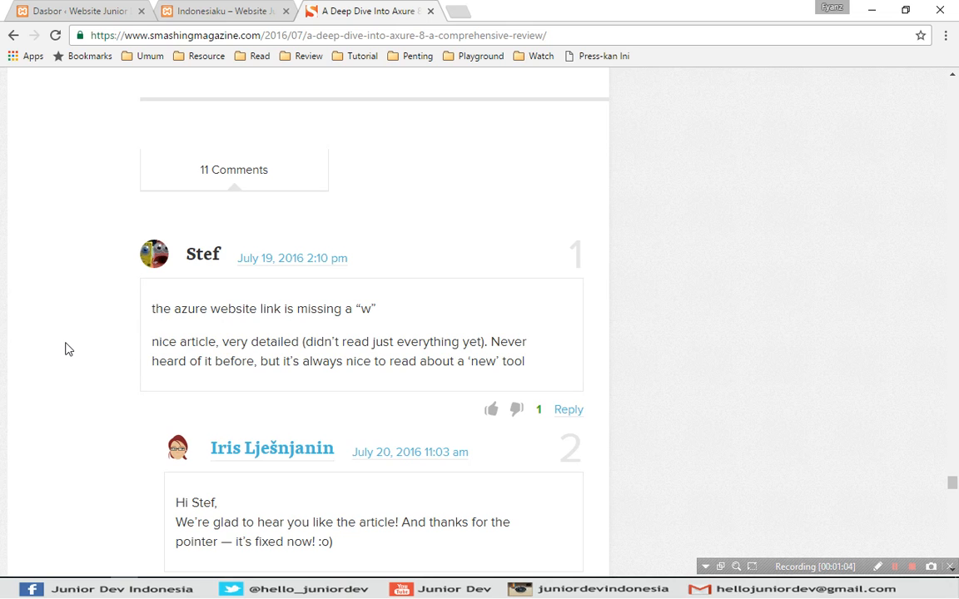
{"action": "scroll", "coordinate": [65, 347], "scroll_direction": "down", "scroll_amount": 2}
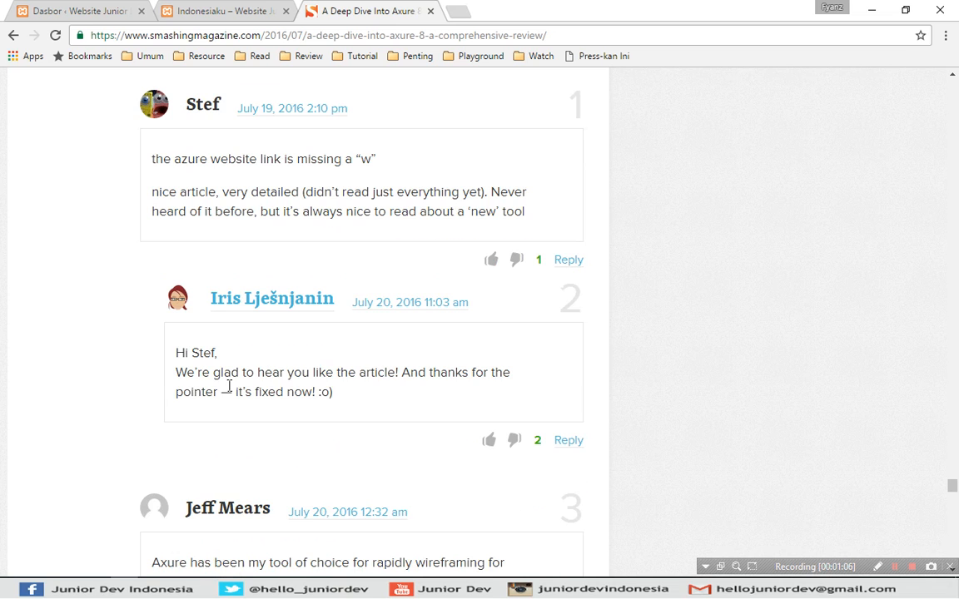
{"action": "scroll", "coordinate": [8, 391], "scroll_direction": "down", "scroll_amount": 3}
{"action": "scroll", "coordinate": [9, 397], "scroll_direction": "down", "scroll_amount": 2}
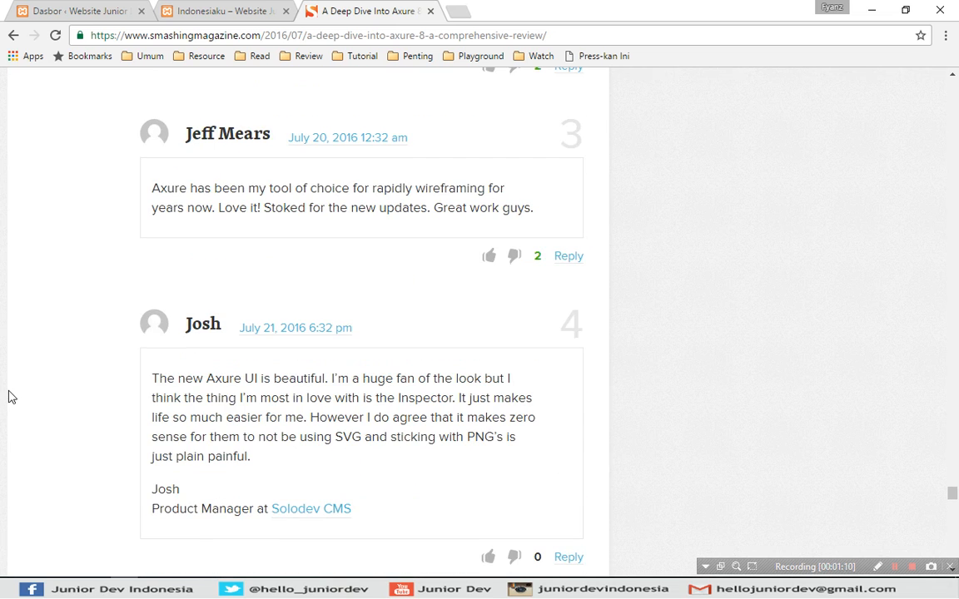
{"action": "scroll", "coordinate": [8, 395], "scroll_direction": "down", "scroll_amount": 2}
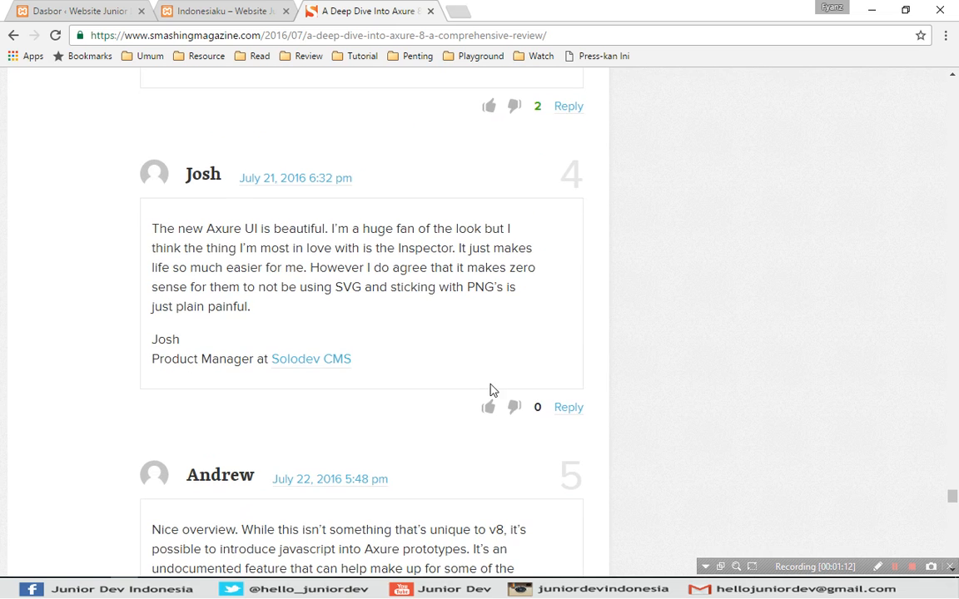
{"action": "scroll", "coordinate": [78, 353], "scroll_direction": "down", "scroll_amount": 4}
{"action": "scroll", "coordinate": [77, 353], "scroll_direction": "down", "scroll_amount": 5}
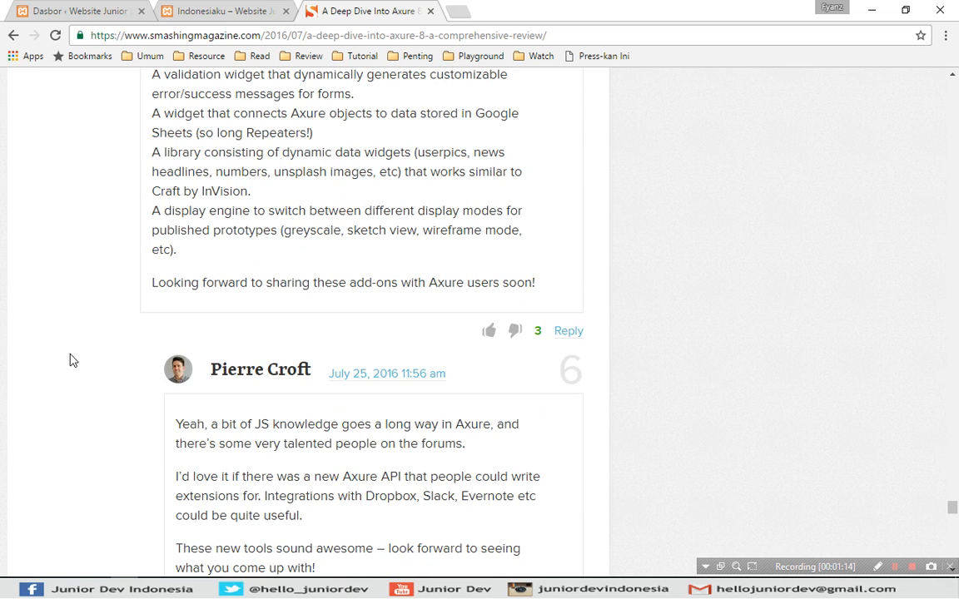
{"action": "left_click", "coordinate": [70, 353]}
- Close the Smashing Magazine tab and go to the dashboard's Komentar page
{"action": "left_click", "coordinate": [431, 11]}
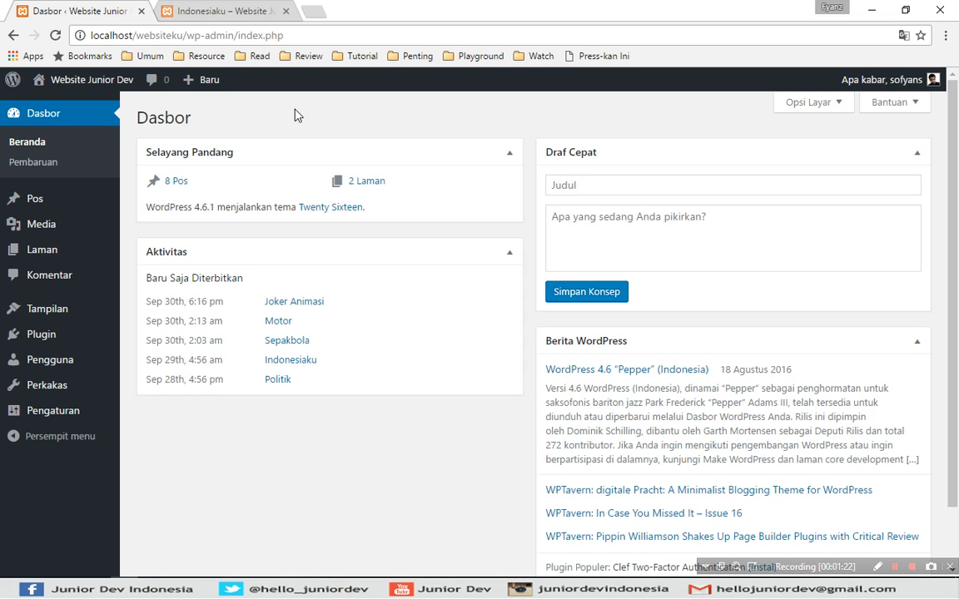
{"action": "left_click", "coordinate": [50, 277]}
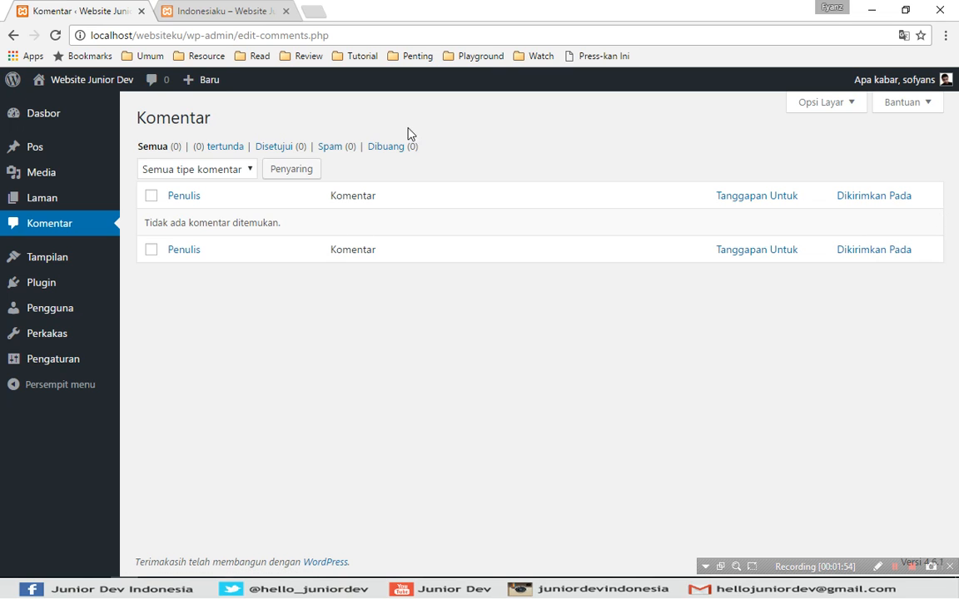
{"action": "left_click", "coordinate": [298, 117]}
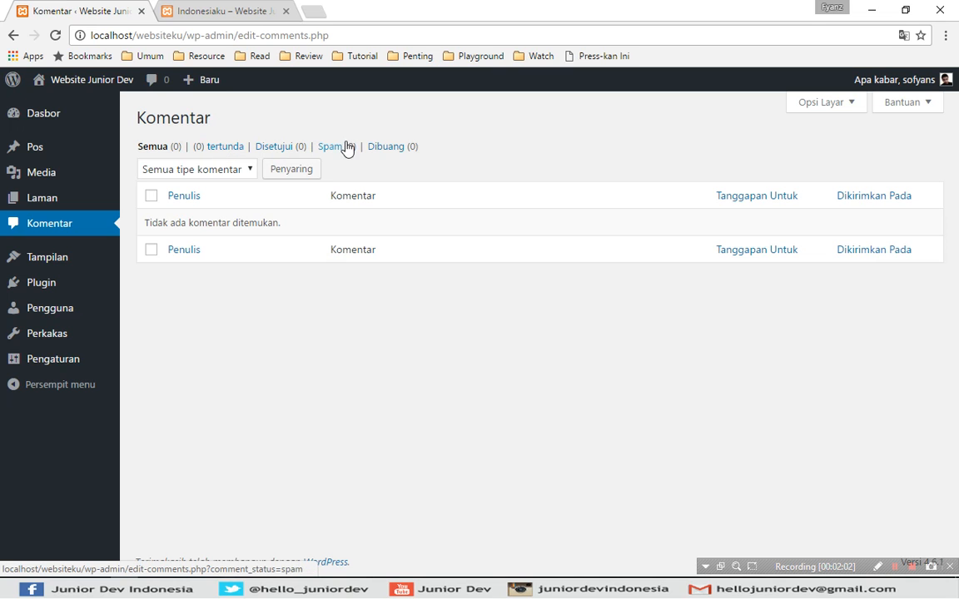
{"action": "left_click", "coordinate": [306, 117]}
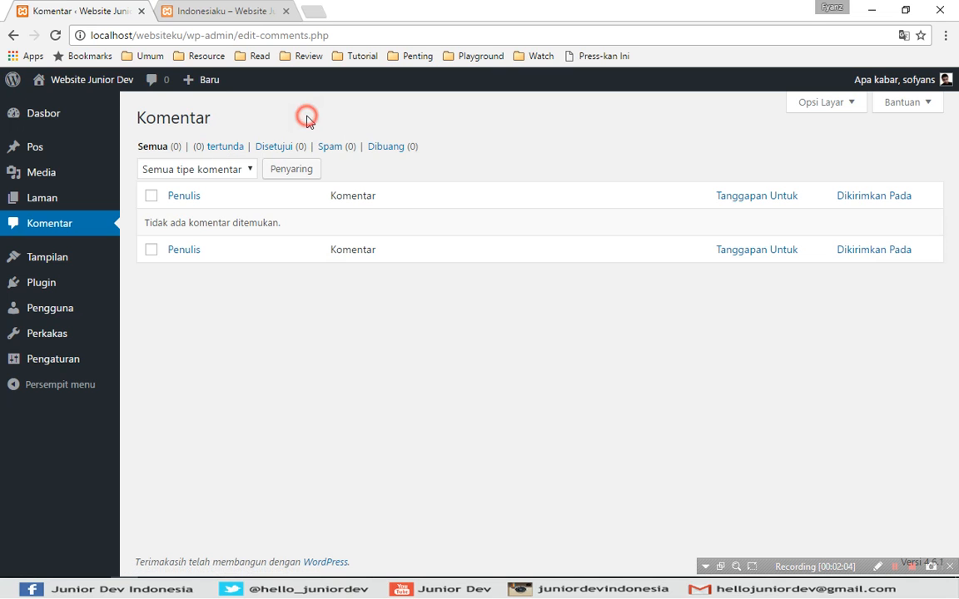
{"action": "left_click", "coordinate": [207, 171]}
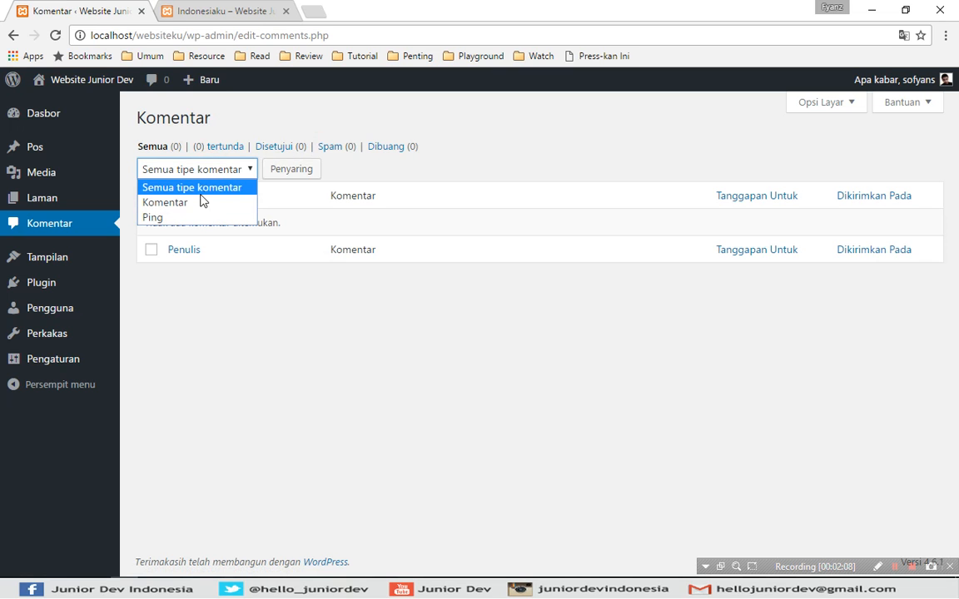
{"action": "left_click", "coordinate": [256, 122]}
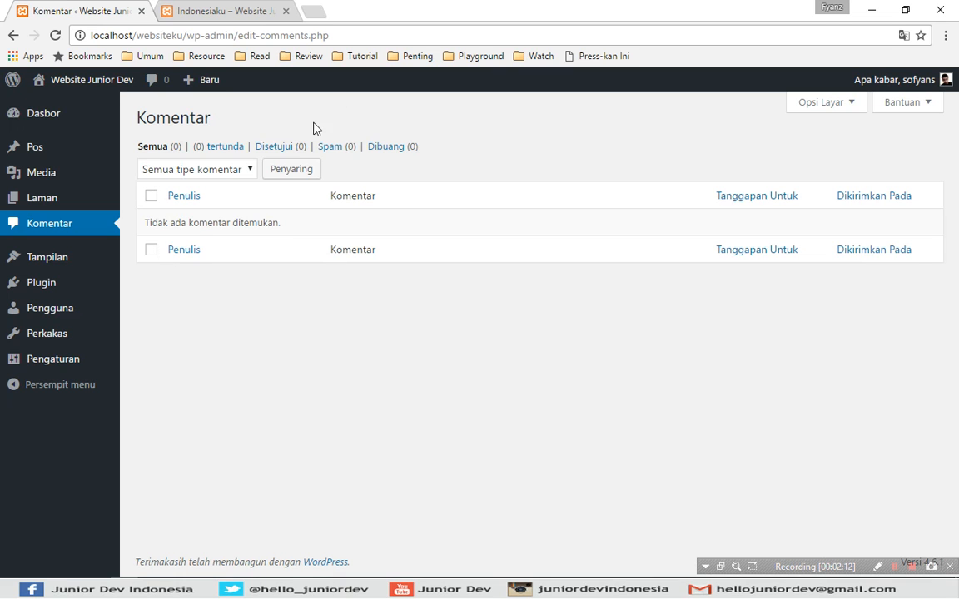
{"action": "left_click", "coordinate": [359, 122]}
- Log out of the dashboard with Log Keluar from the account greeting menu
{"action": "mouse_move", "coordinate": [880, 84]}
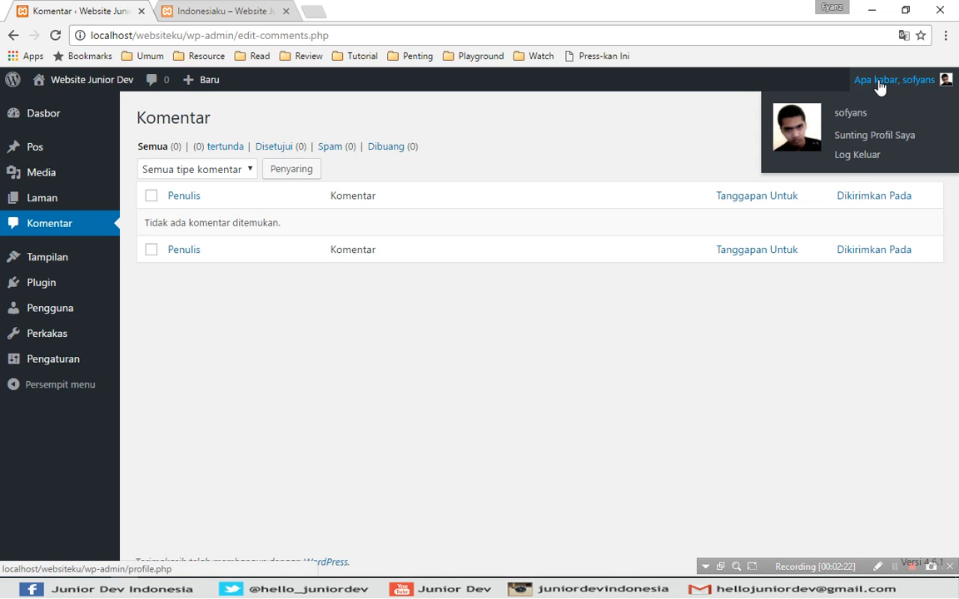
{"action": "left_click", "coordinate": [849, 157]}
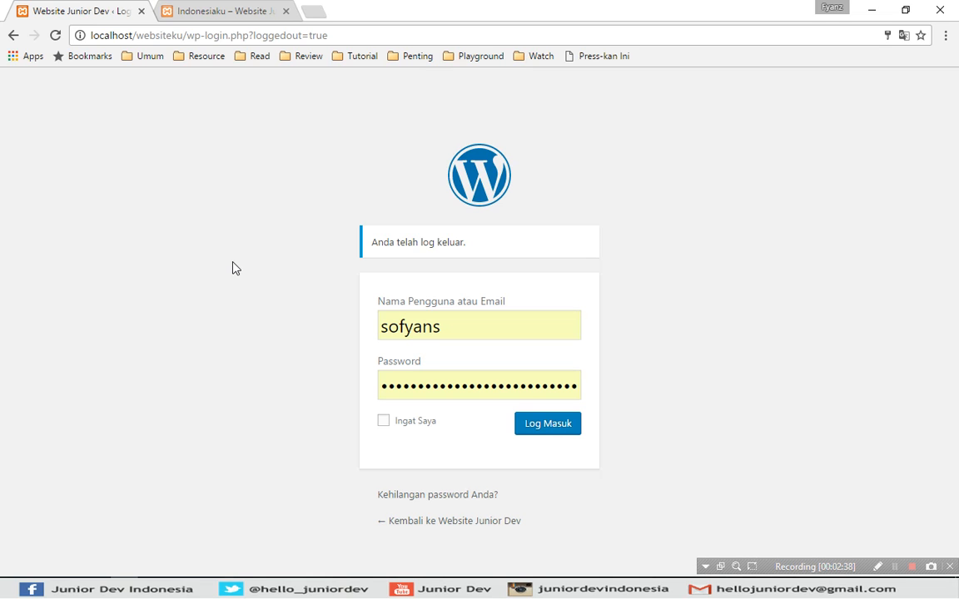
- On the Politik post's reply form, delete the prefilled NAMA, SUREL and SITUS WEB values
{"action": "key", "text": "ctrl+Tab"}
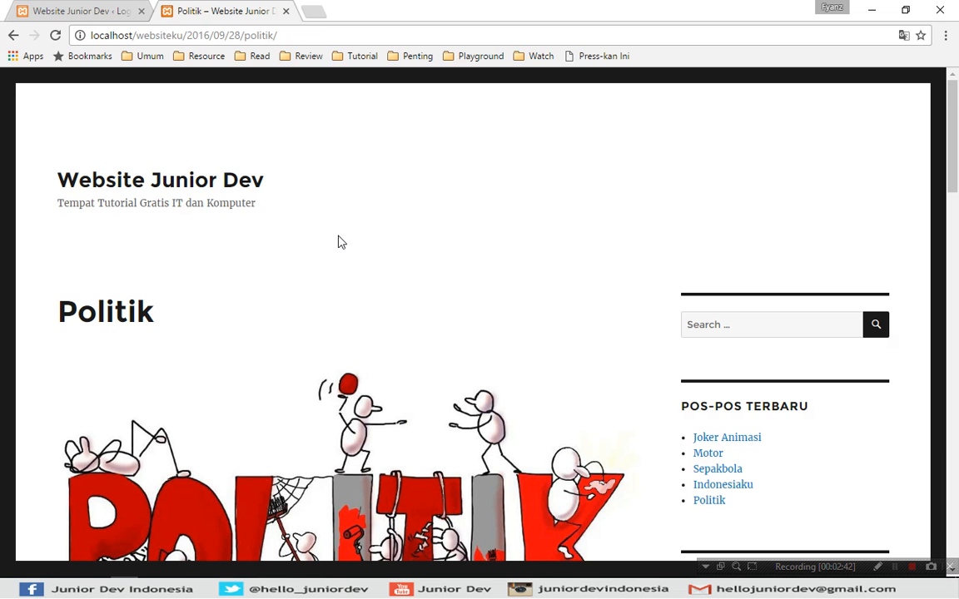
{"action": "left_click_drag", "start_coordinate": [955, 142], "coordinate": [957, 393]}
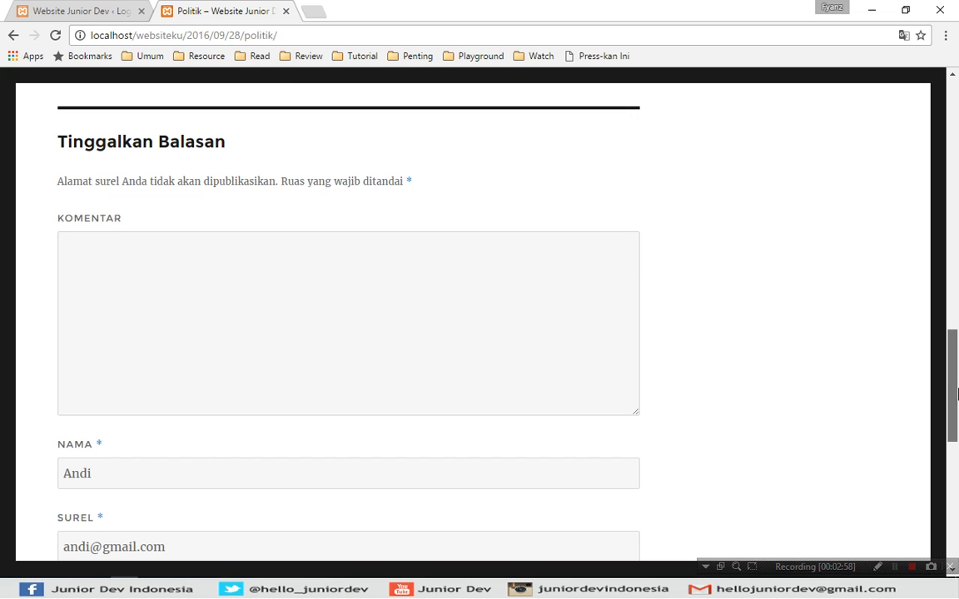
{"action": "left_click_drag", "start_coordinate": [957, 402], "coordinate": [957, 412]}
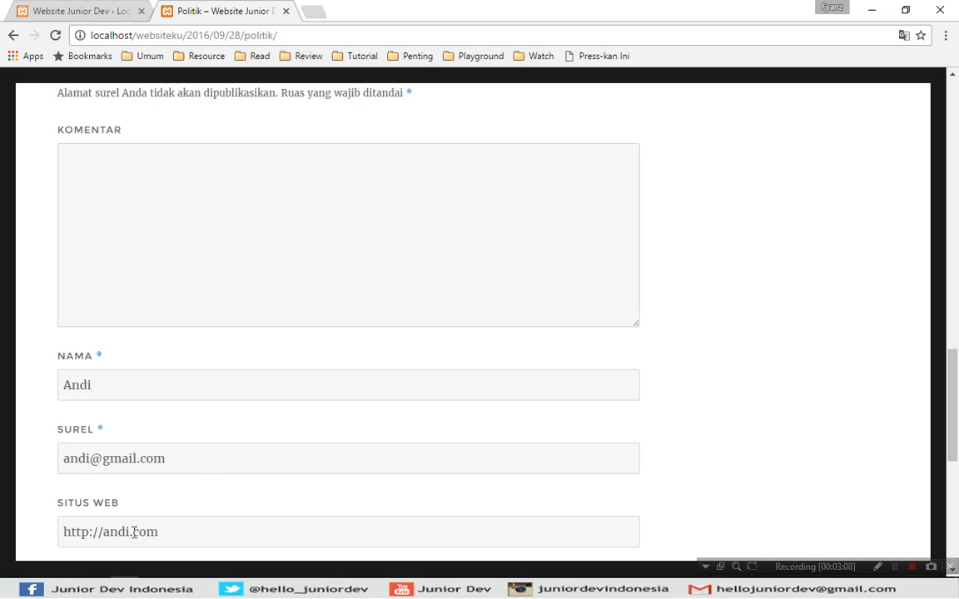
{"action": "double_click", "coordinate": [115, 373]}
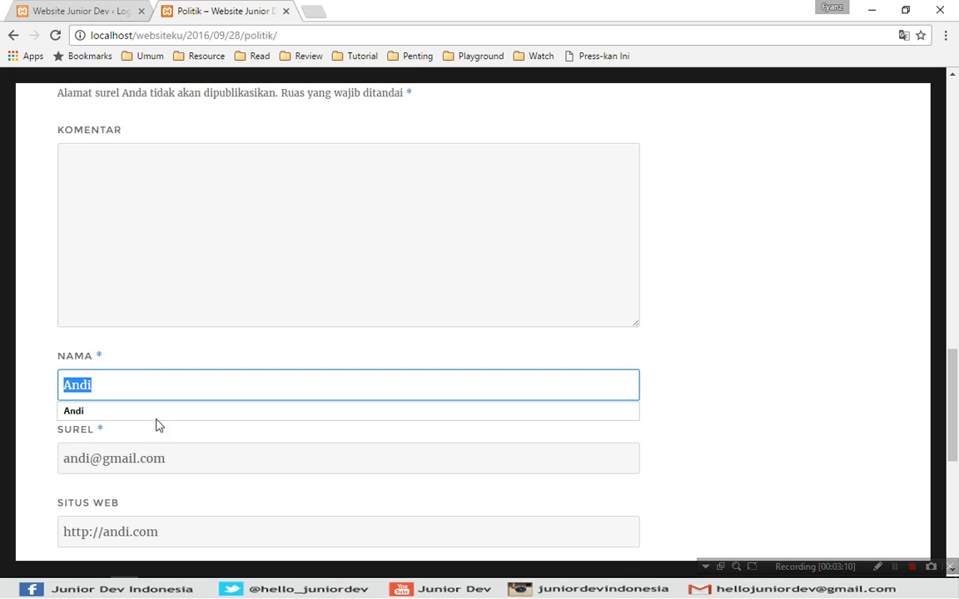
{"action": "key", "text": "BackSpace"}
{"action": "double_click", "coordinate": [150, 458]}
{"action": "key", "text": "BackSpace"}
{"action": "double_click", "coordinate": [166, 523]}
{"action": "key", "text": "BackSpace"}
{"action": "left_click", "coordinate": [236, 208]}
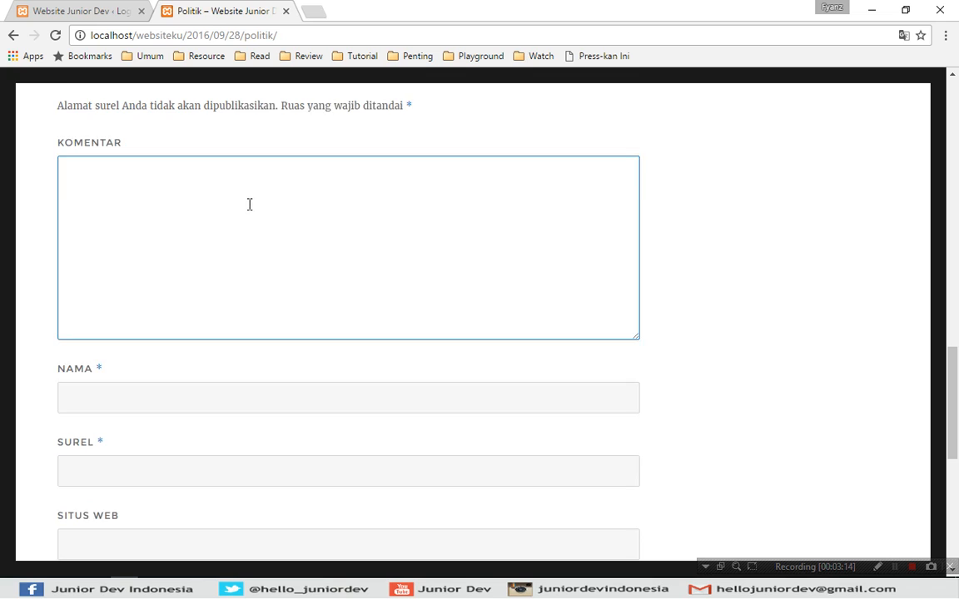
- Write the comment 'Artikel kamu bagus, tapi perlu ditingkatkan..' in the Komentar box
{"action": "scroll", "coordinate": [248, 206], "scroll_direction": "up", "scroll_amount": 1}
{"action": "left_click", "coordinate": [223, 264]}
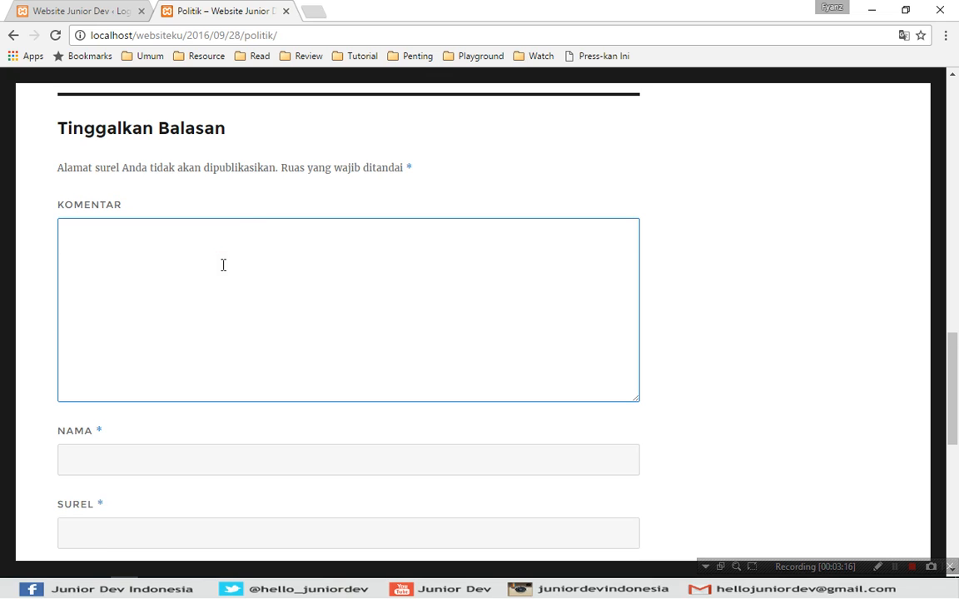
{"action": "type", "text": "Artikel kamu bagus, tapi perlu di"}
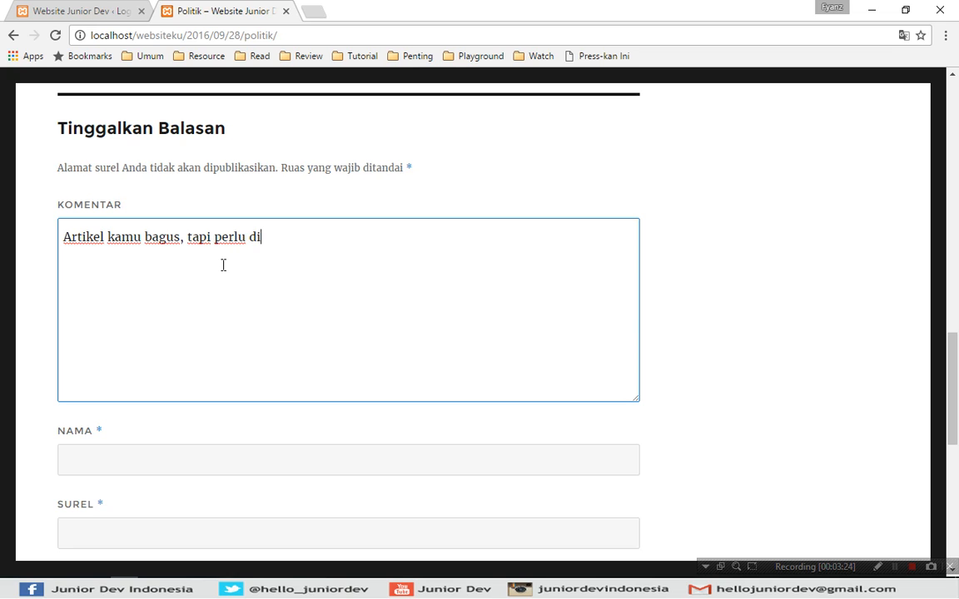
{"action": "type", "text": "tingkatkan.."}
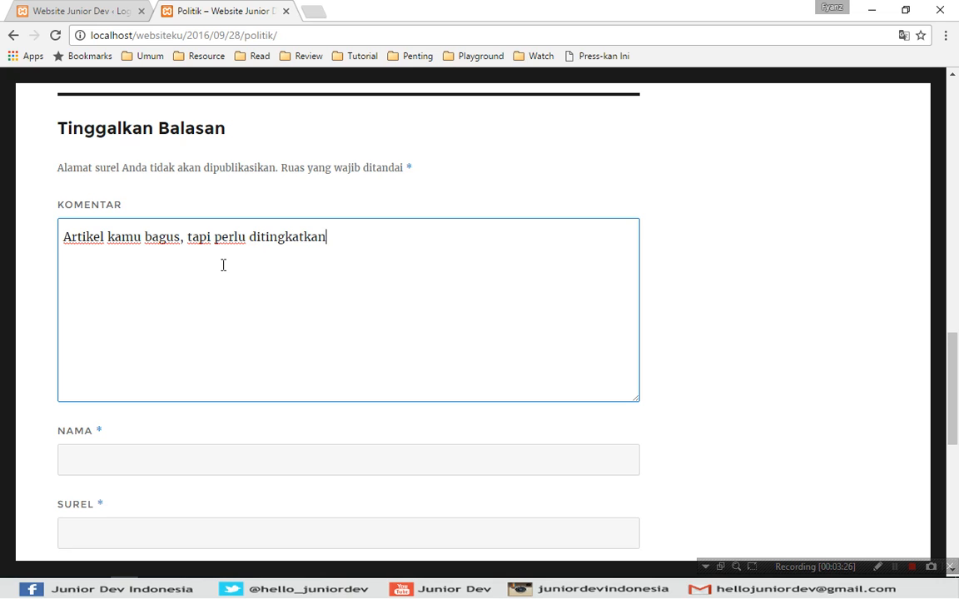
{"action": "key", "text": "ctrl+a"}
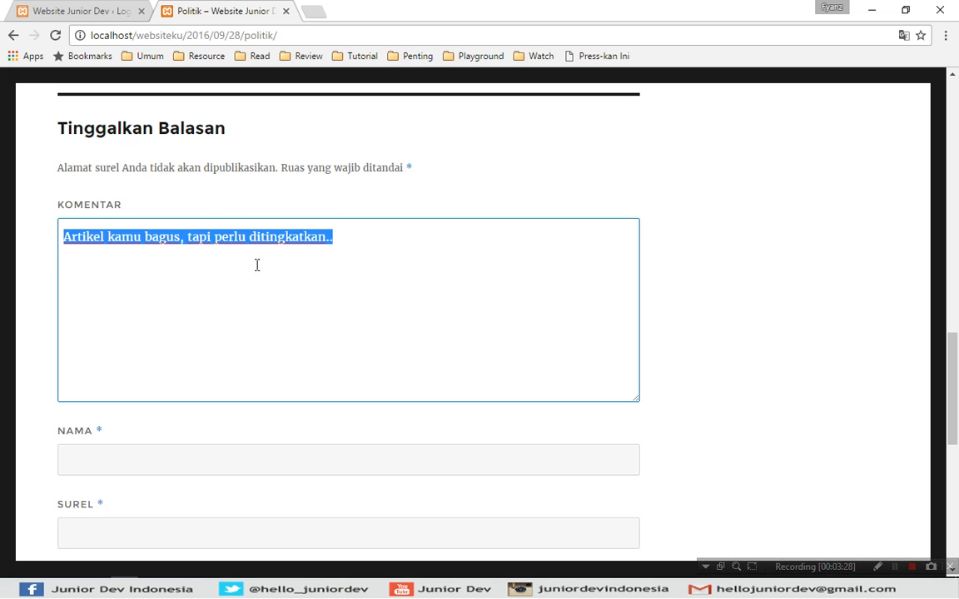
{"action": "left_click", "coordinate": [407, 254]}
{"action": "left_click", "coordinate": [365, 241]}
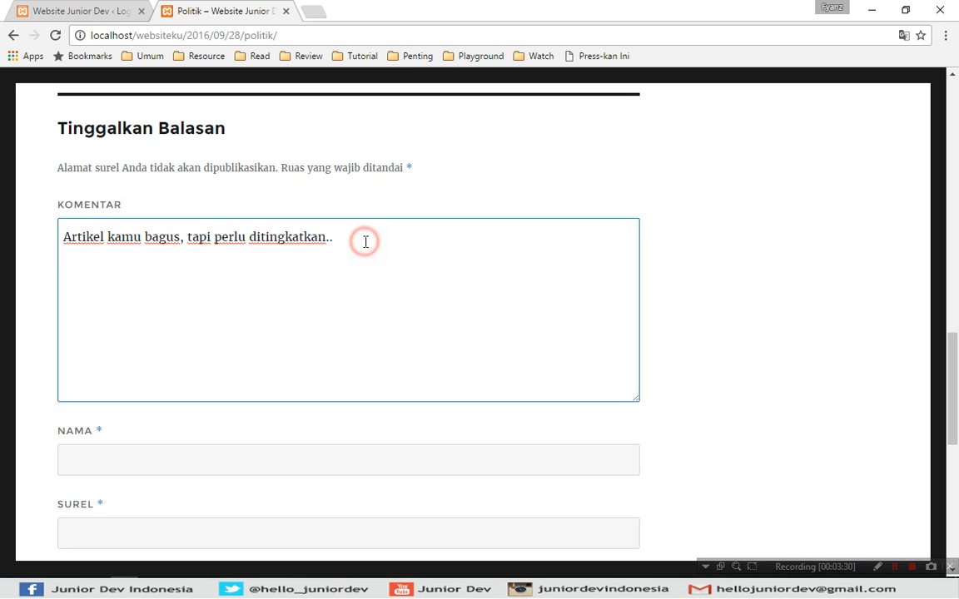
- Fill in the commenter's name, e-mail address and website, fixing a typo in the website
{"action": "scroll", "coordinate": [364, 248], "scroll_direction": "down", "scroll_amount": 2}
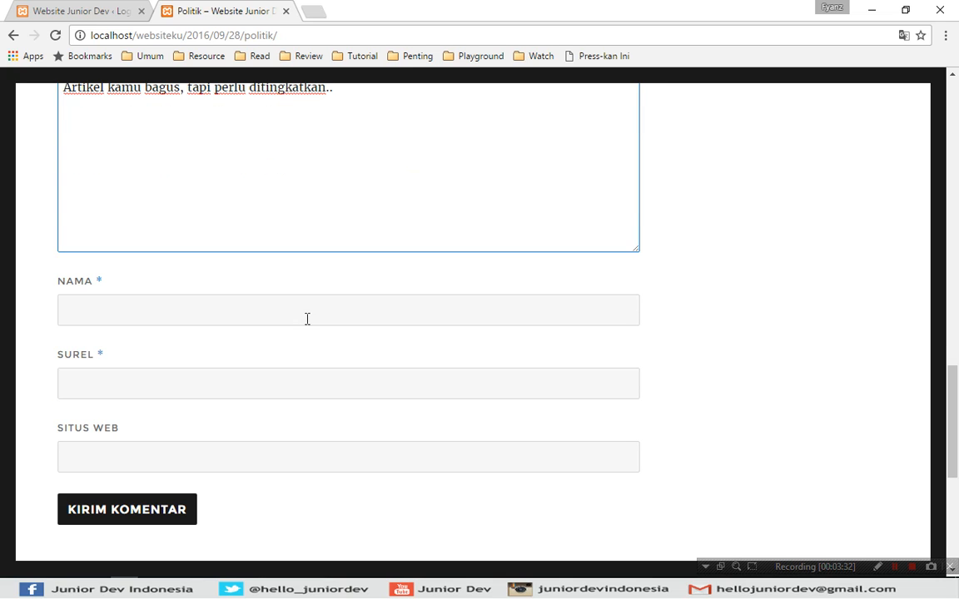
{"action": "left_click", "coordinate": [258, 308]}
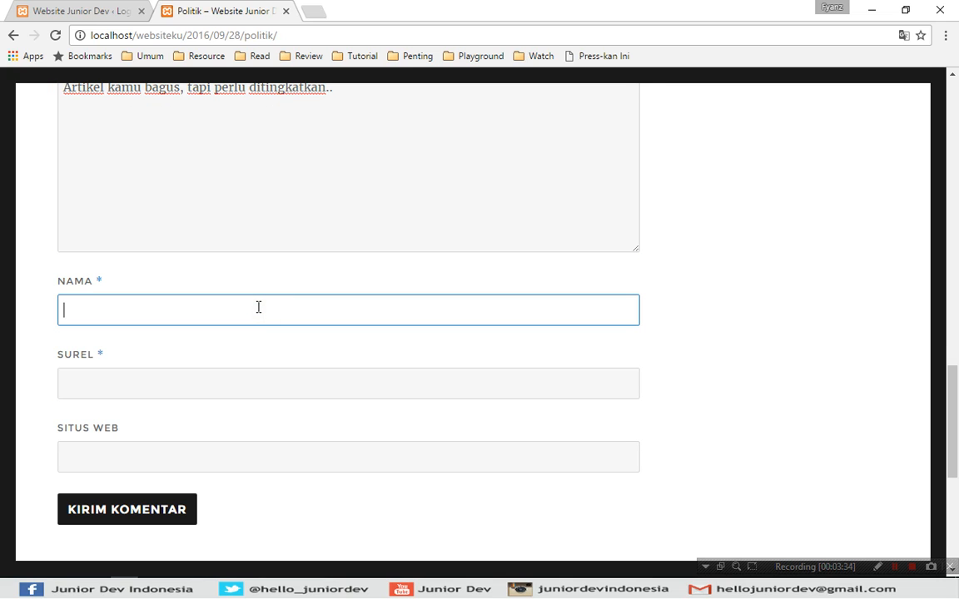
{"action": "type", "text": "Agus"}
{"action": "key", "text": "Tab"}
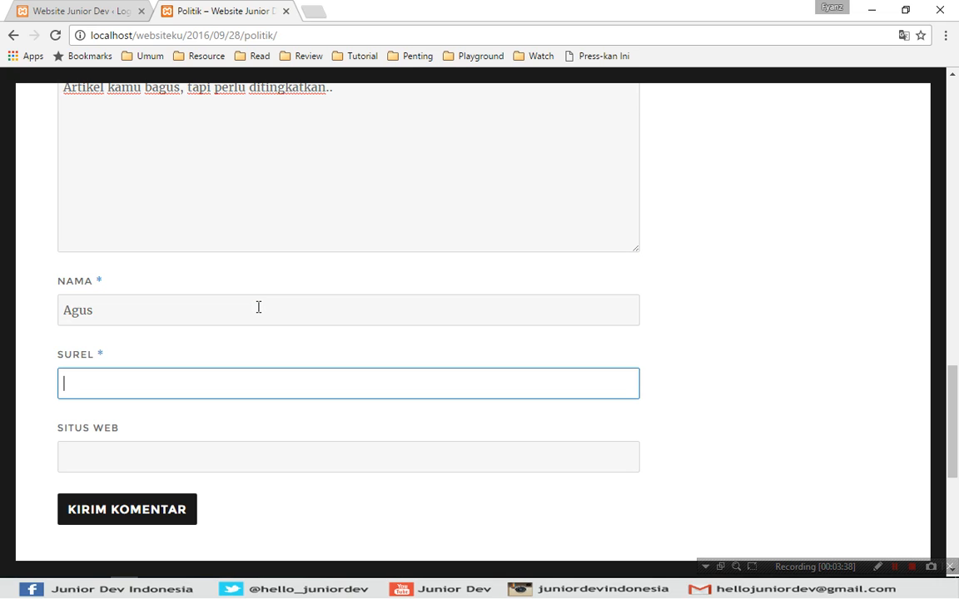
{"action": "key", "text": "Tab"}
{"action": "type", "text": "http://agus.cpm"}
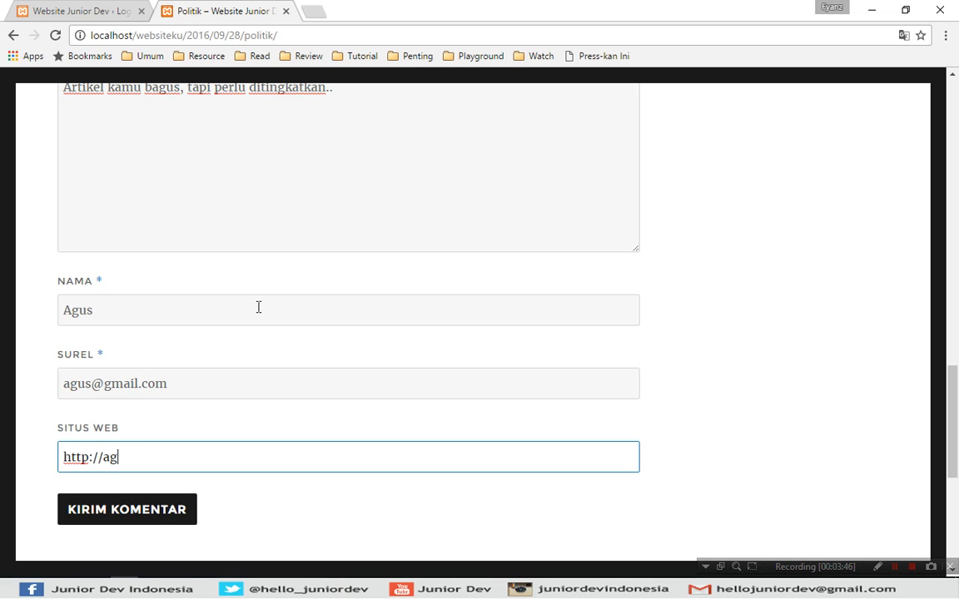
{"action": "key", "text": "BackSpace"}
{"action": "key", "text": "BackSpace"}
{"action": "type", "text": "om"}
- Submit the comment and check the awaiting-moderation notice under it
{"action": "left_click", "coordinate": [127, 509]}
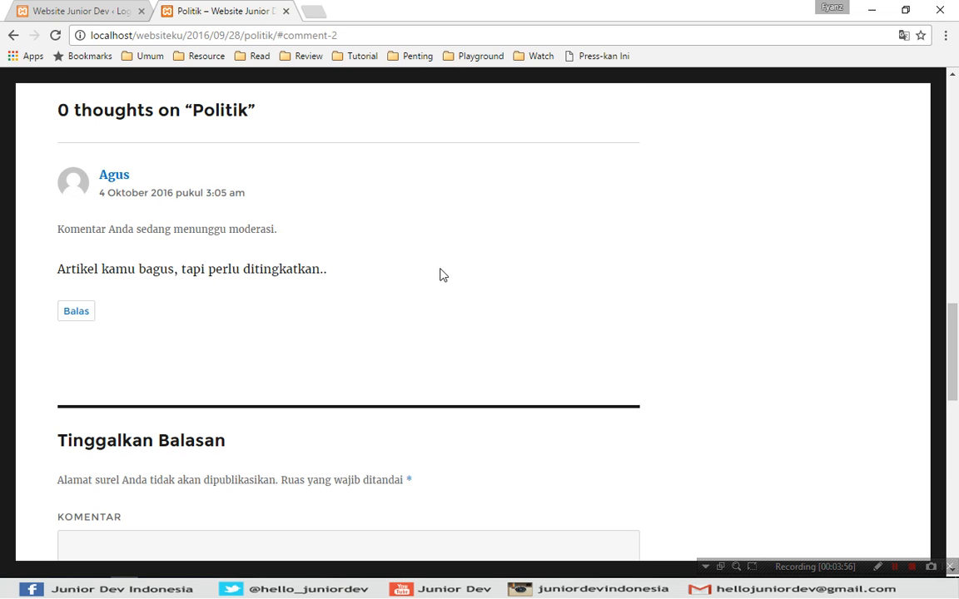
{"action": "left_click_drag", "start_coordinate": [72, 230], "coordinate": [283, 268]}
{"action": "left_click", "coordinate": [342, 268]}
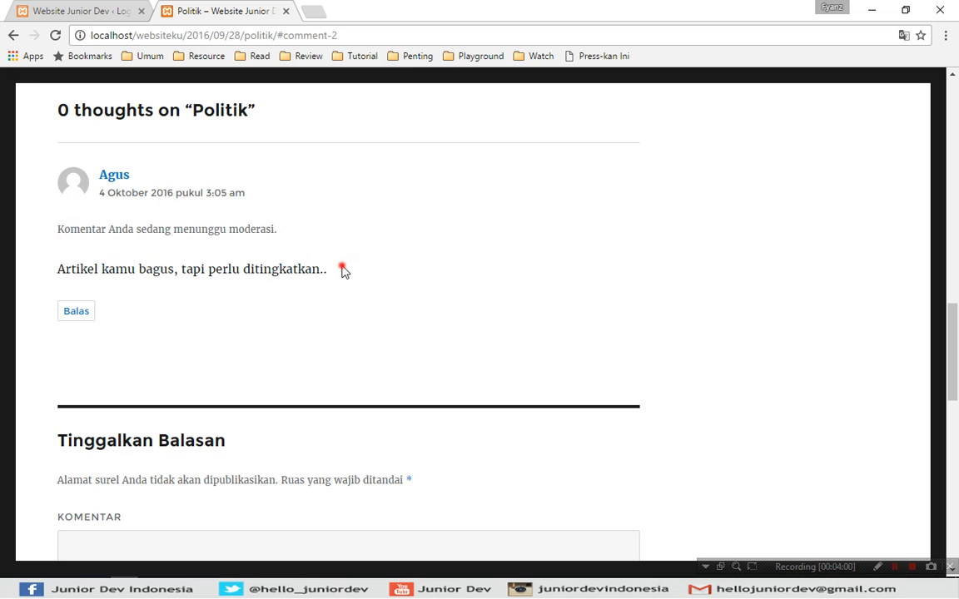
{"action": "left_click_drag", "start_coordinate": [59, 230], "coordinate": [210, 228]}
{"action": "left_click_drag", "start_coordinate": [133, 243], "coordinate": [281, 236]}
{"action": "left_click", "coordinate": [246, 223]}
{"action": "left_click_drag", "start_coordinate": [58, 231], "coordinate": [274, 227]}
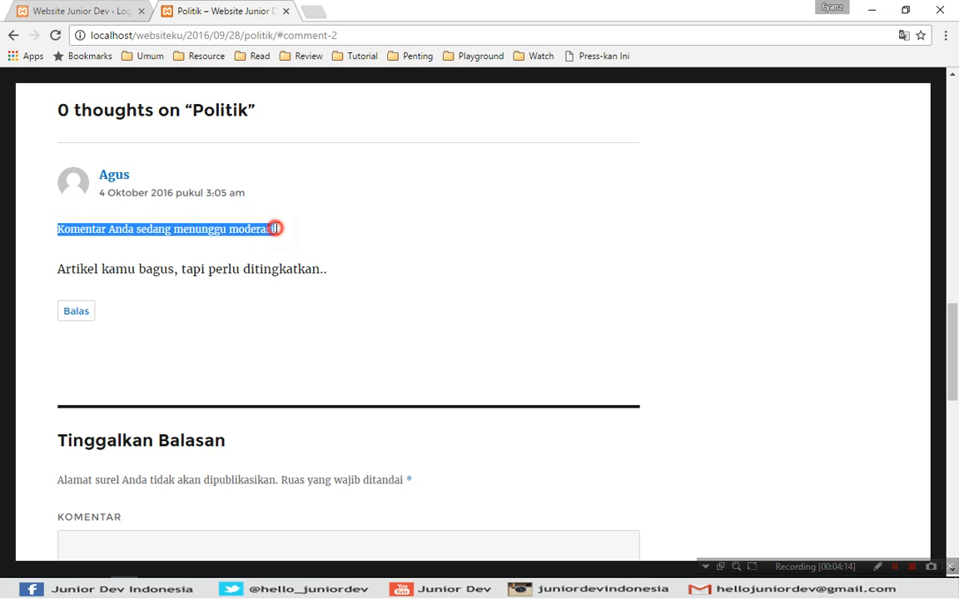
{"action": "left_click", "coordinate": [230, 229]}
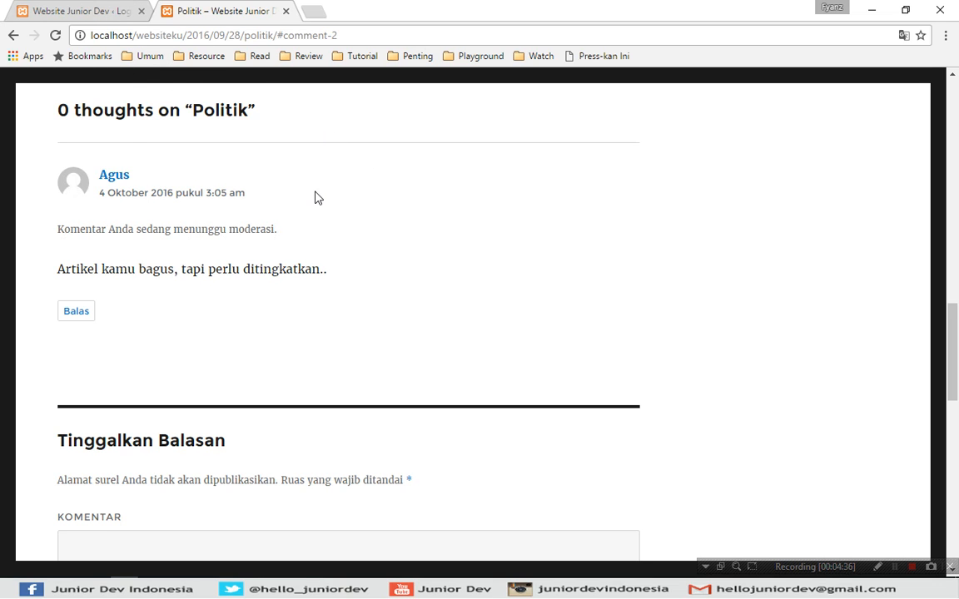
- Log back into the WordPress admin from the login tab with Ingat Saya ticked
{"action": "key", "text": "ctrl+shift+Tab"}
{"action": "left_click", "coordinate": [264, 241]}
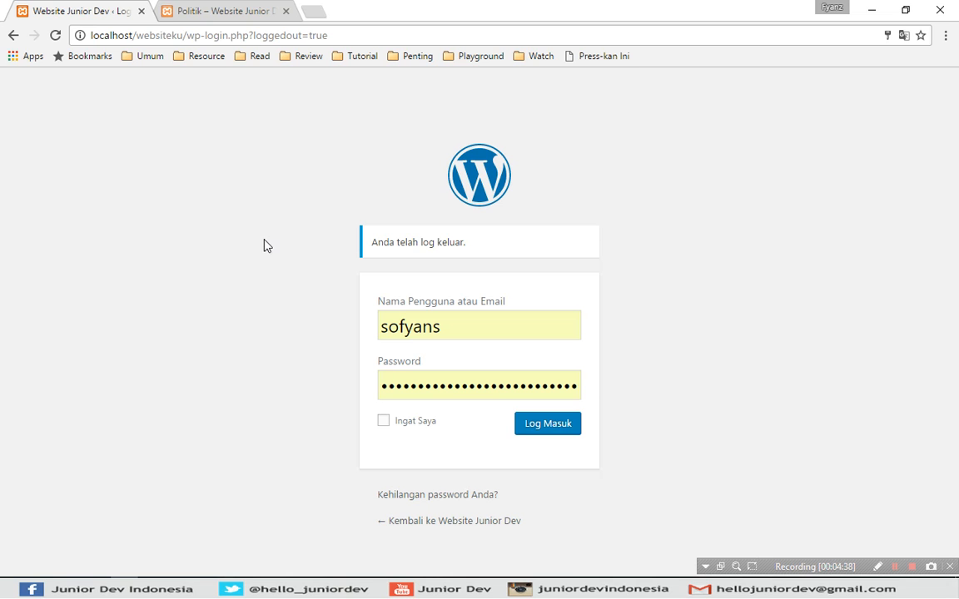
{"action": "left_click", "coordinate": [420, 419]}
{"action": "left_click", "coordinate": [536, 420]}
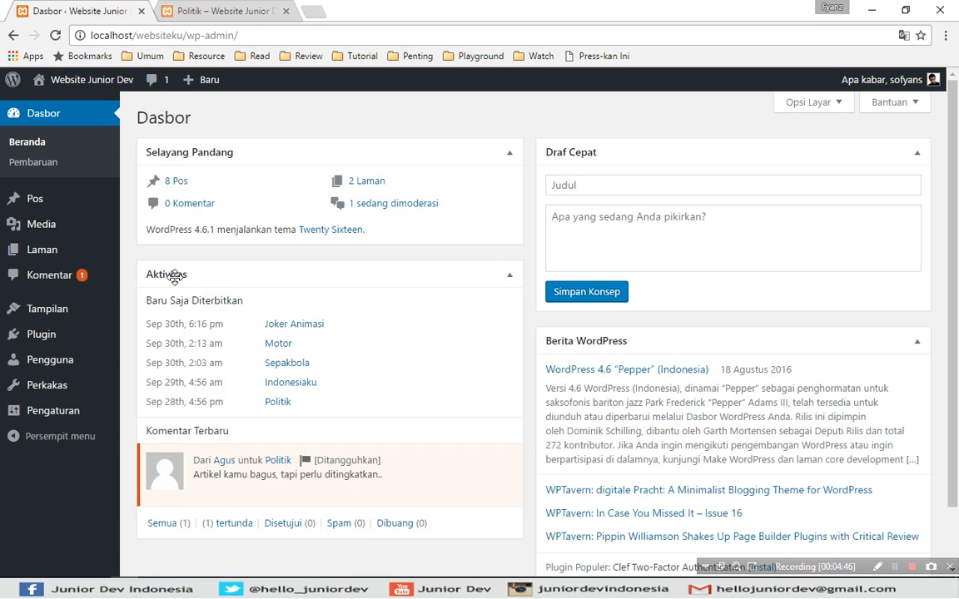
- Scroll the Dasbor down to the Aktivitas box's Komentar Terbaru list
{"action": "scroll", "coordinate": [273, 342], "scroll_direction": "down", "scroll_amount": 2}
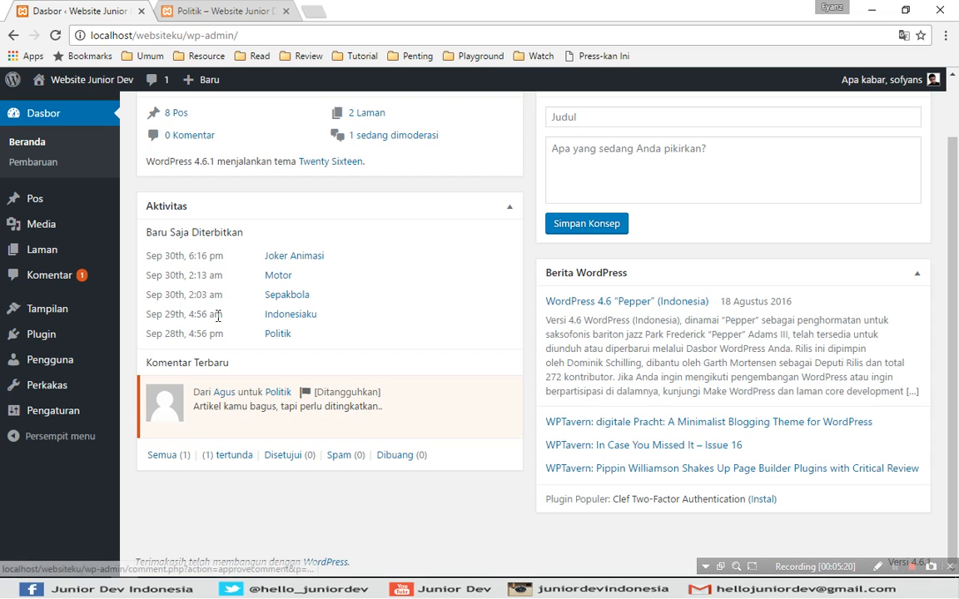
- Approve the pending Politik comment in the Komentar list and open its reply form
{"action": "left_click", "coordinate": [34, 278]}
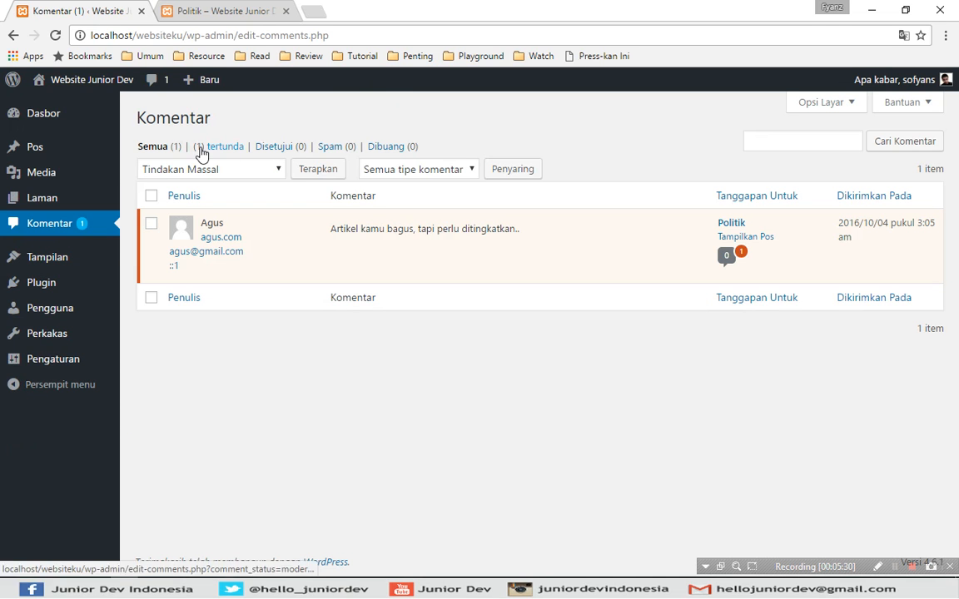
{"action": "mouse_move", "coordinate": [256, 269]}
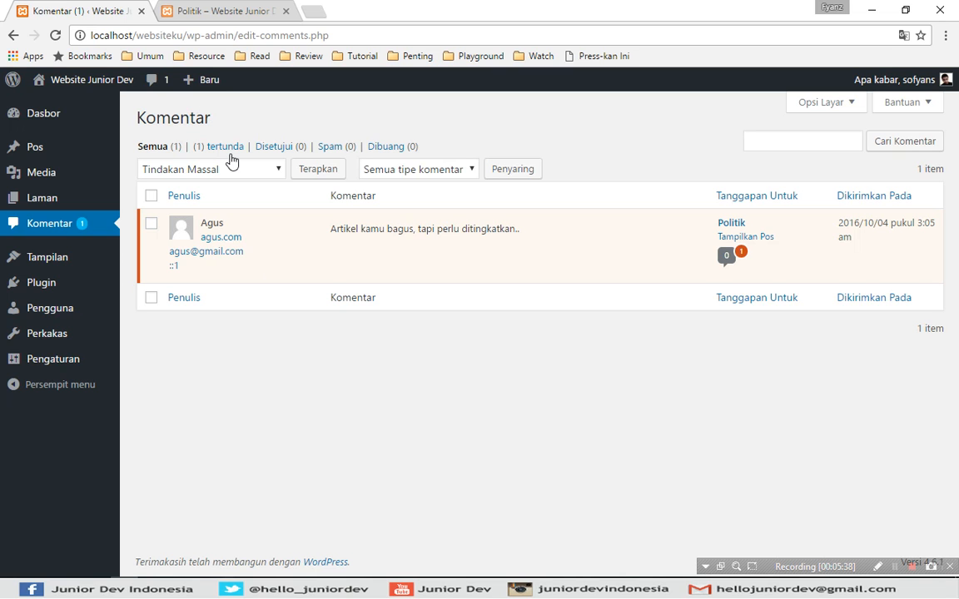
{"action": "mouse_move", "coordinate": [322, 258]}
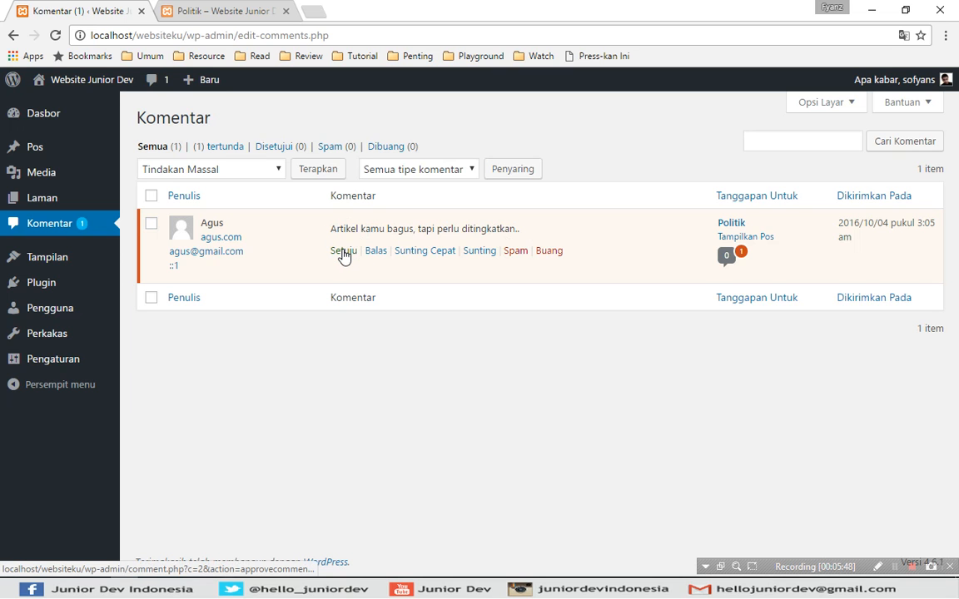
{"action": "left_click", "coordinate": [343, 251]}
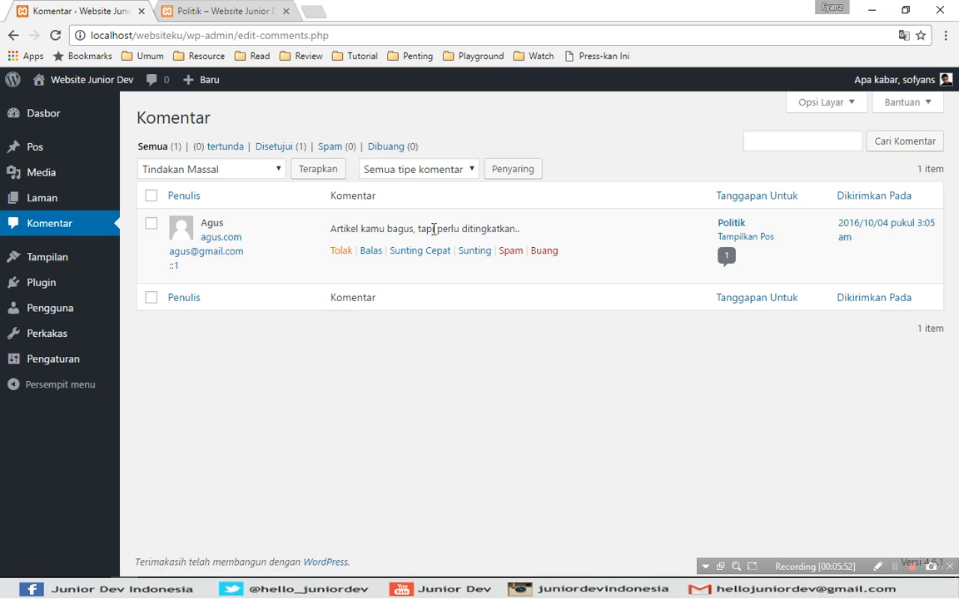
{"action": "left_click", "coordinate": [364, 260]}
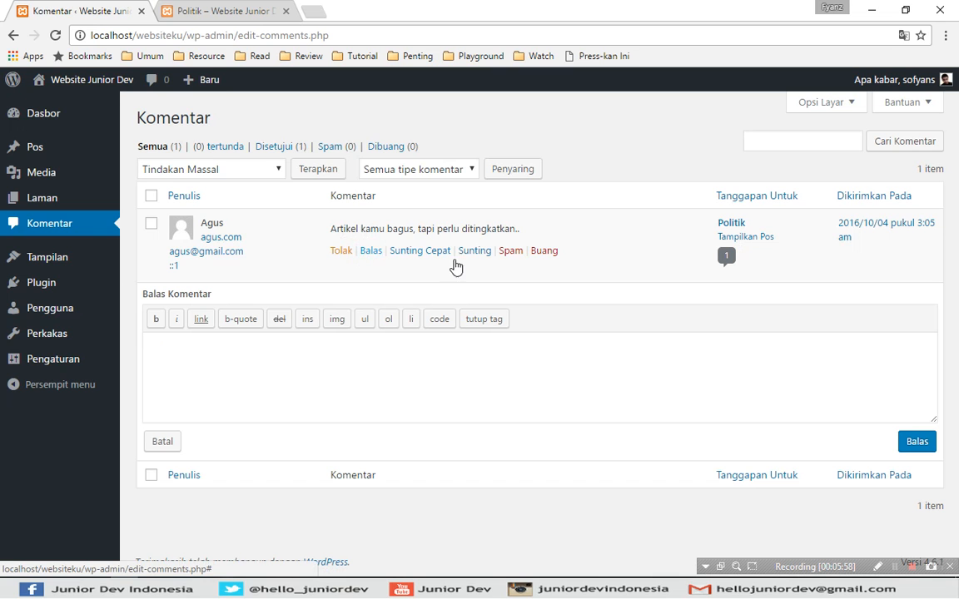
- Type the reply 'Terimakasih, semoga bermanfaat.' in the reply box
{"action": "left_click", "coordinate": [375, 347]}
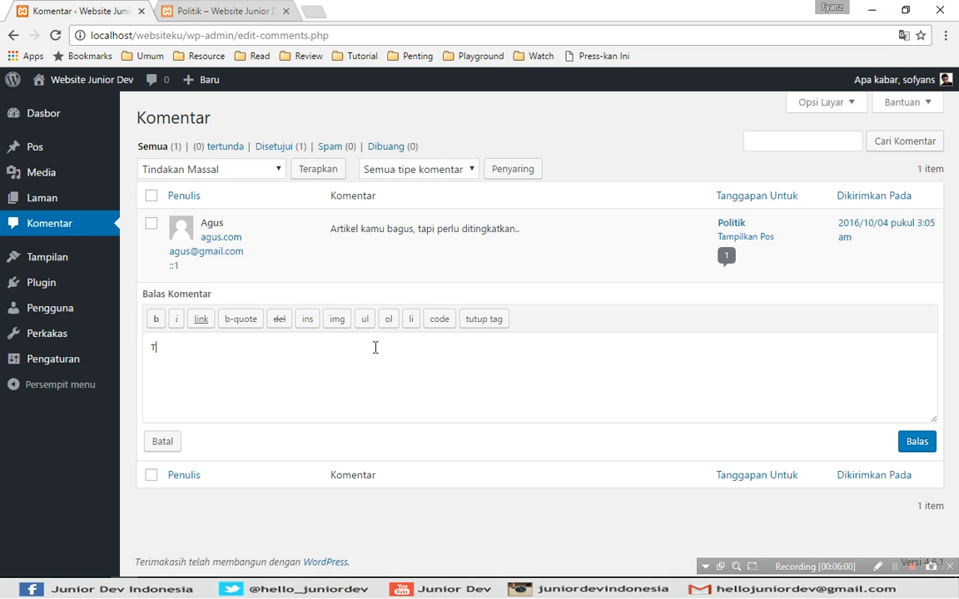
{"action": "type", "text": "Terimakasih, semoga ber"}
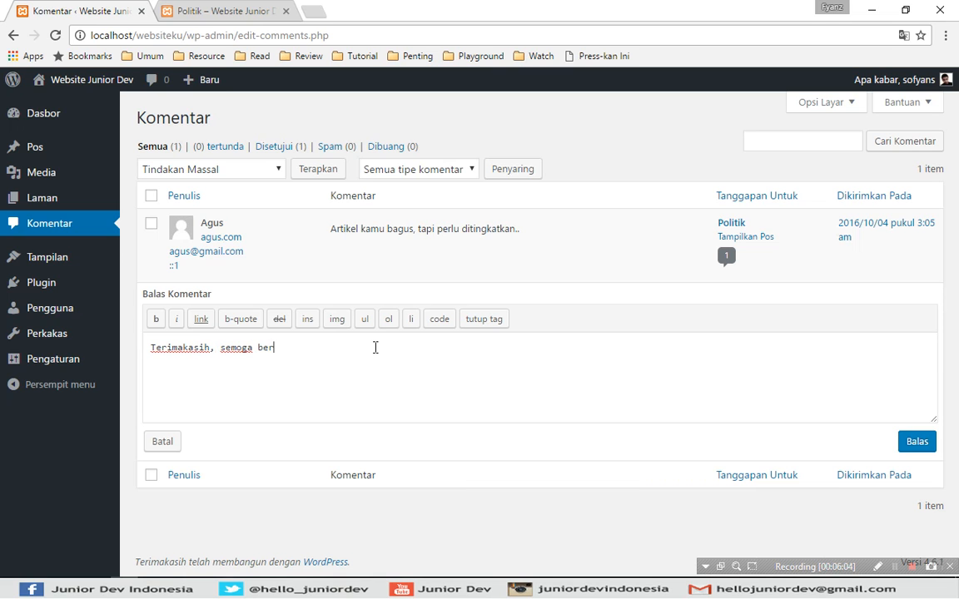
{"action": "type", "text": "manfaat.."}
{"action": "triple_click", "coordinate": [369, 348]}
{"action": "left_click", "coordinate": [406, 346]}
- Make the reply bold, italic and block-quoted, then submit it with Balas
{"action": "triple_click", "coordinate": [247, 342]}
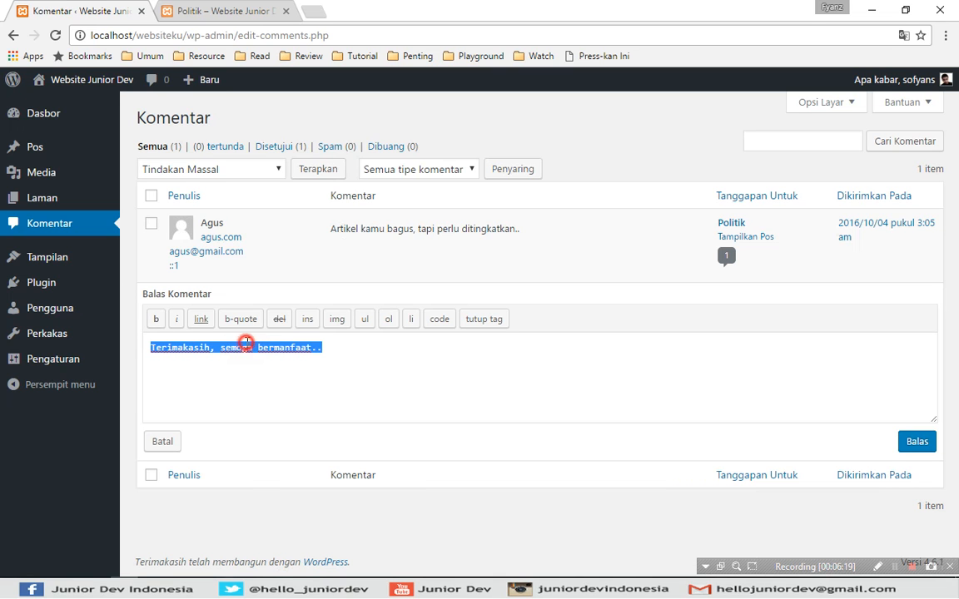
{"action": "left_click", "coordinate": [154, 321]}
{"action": "left_click", "coordinate": [178, 321]}
{"action": "left_click_drag", "start_coordinate": [510, 353], "coordinate": [134, 343]}
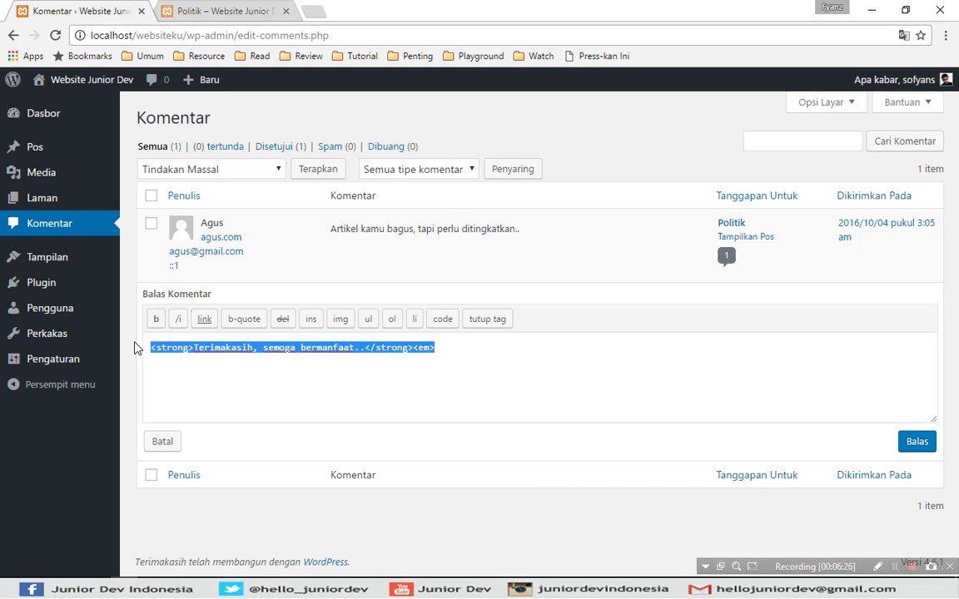
{"action": "left_click", "coordinate": [178, 320]}
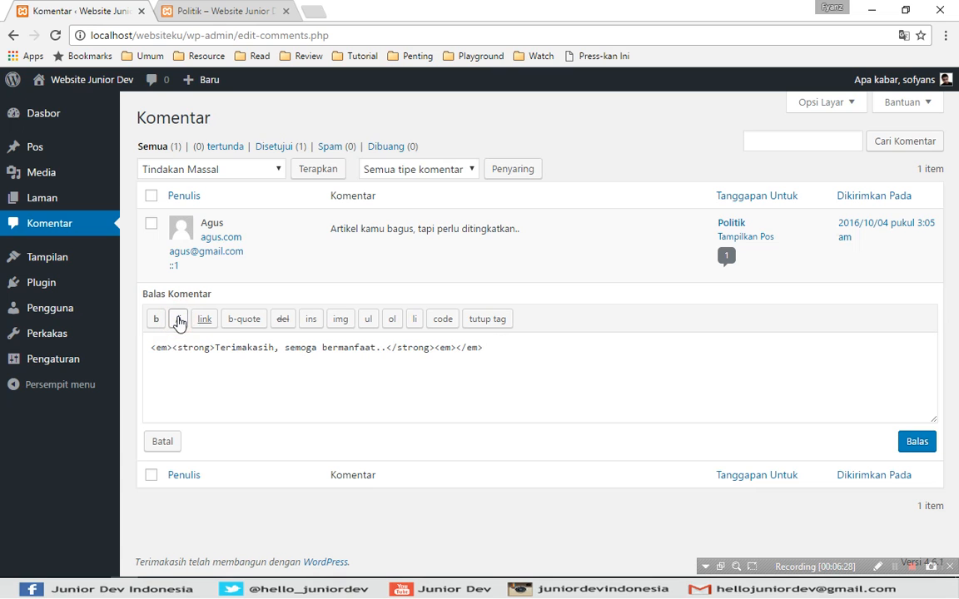
{"action": "triple_click", "coordinate": [542, 338]}
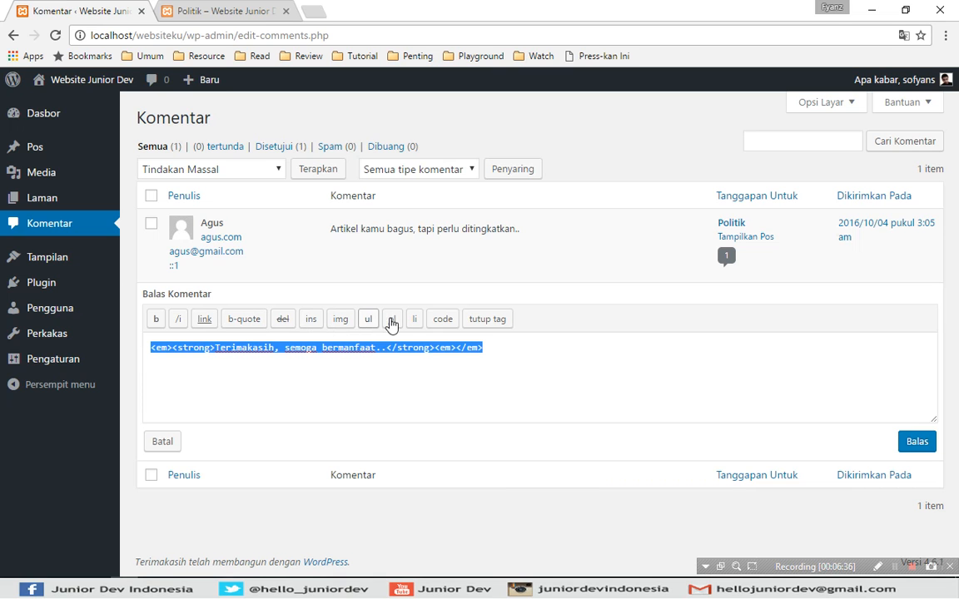
{"action": "left_click", "coordinate": [235, 325]}
{"action": "left_click", "coordinate": [701, 381]}
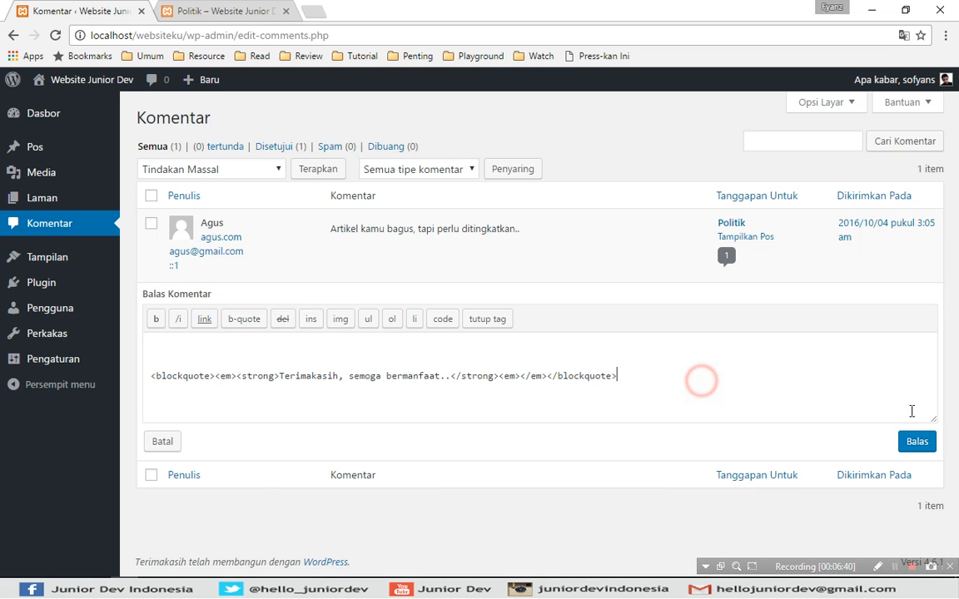
{"action": "left_click", "coordinate": [918, 443]}
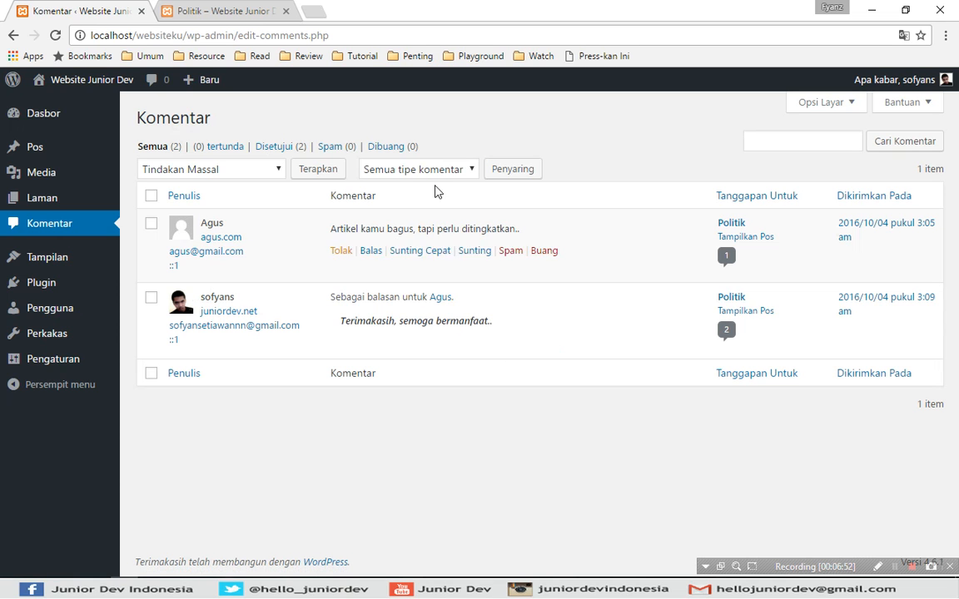
- Reload the Politik post and look over the new blockquoted reply
{"action": "left_click", "coordinate": [223, 10]}
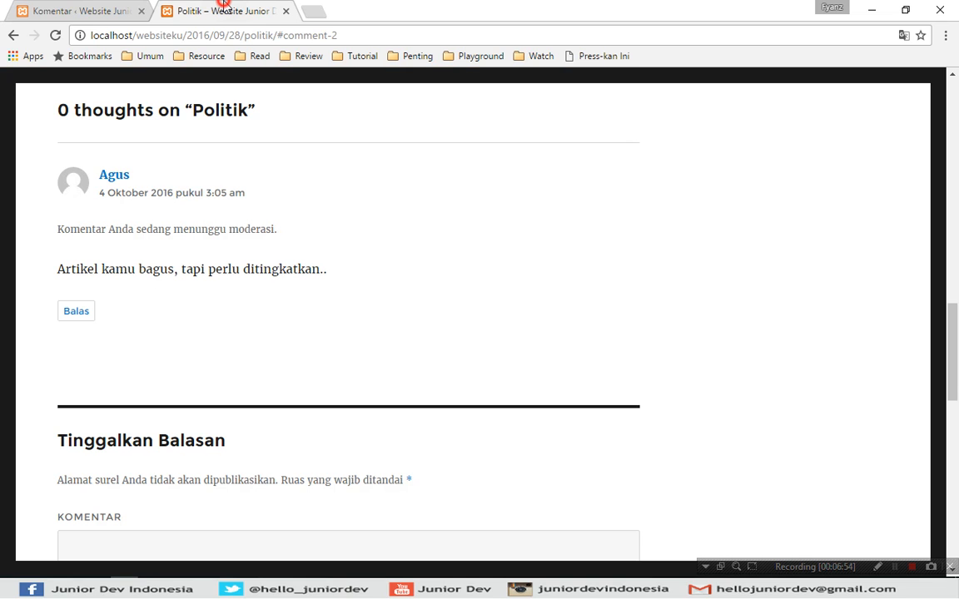
{"action": "left_click", "coordinate": [54, 36]}
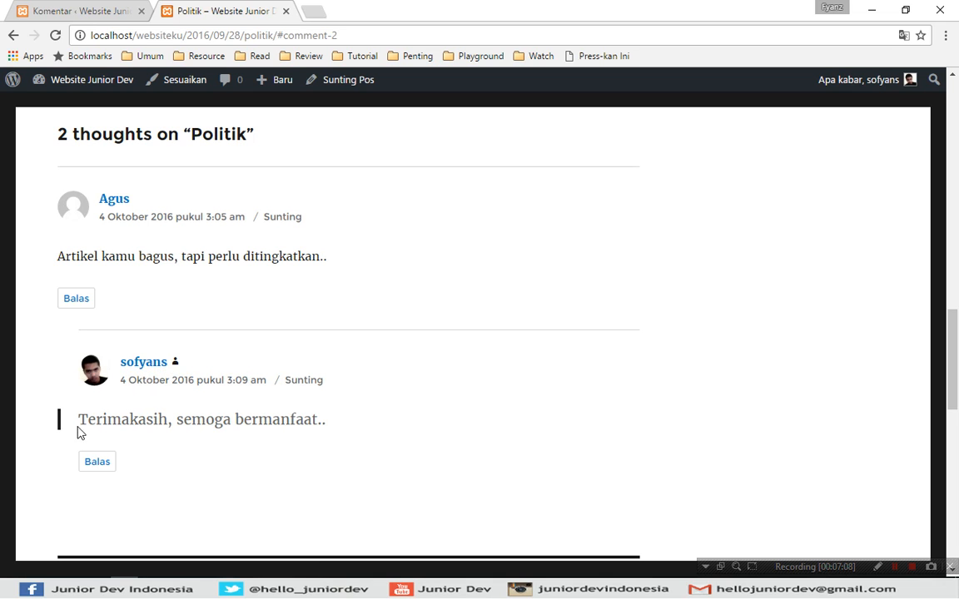
{"action": "left_click_drag", "start_coordinate": [78, 421], "coordinate": [366, 421]}
{"action": "left_click", "coordinate": [362, 421]}
{"action": "left_click", "coordinate": [277, 421]}
- Post the reply 'Up Up...' under that reply and scroll to confirm it appears
{"action": "left_click", "coordinate": [93, 467]}
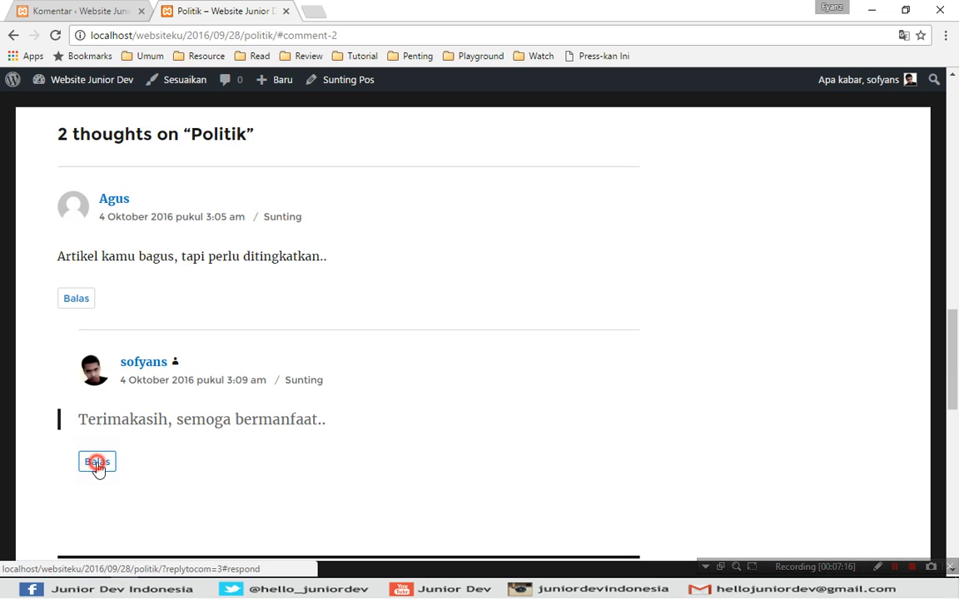
{"action": "left_click", "coordinate": [170, 337]}
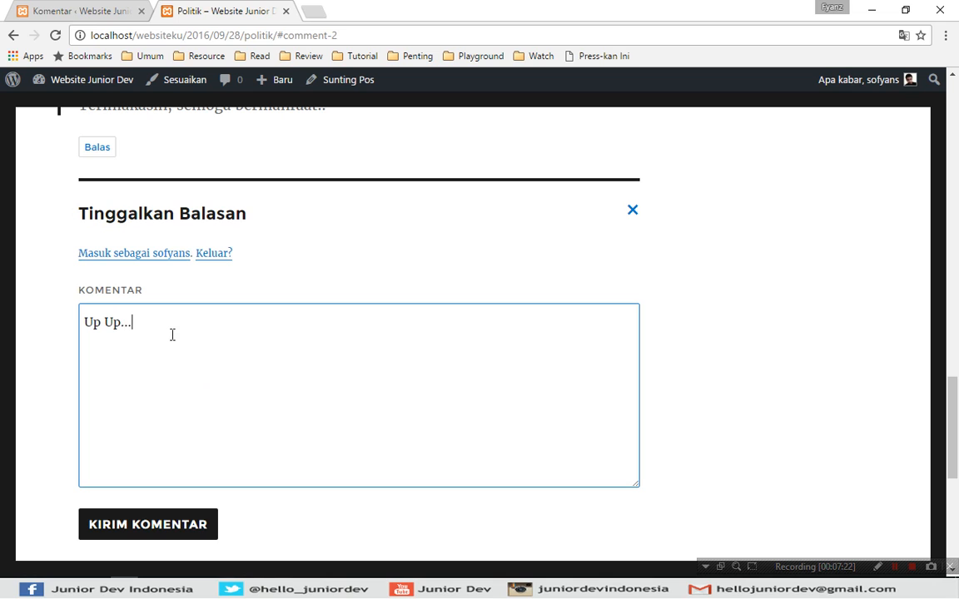
{"action": "left_click", "coordinate": [146, 522]}
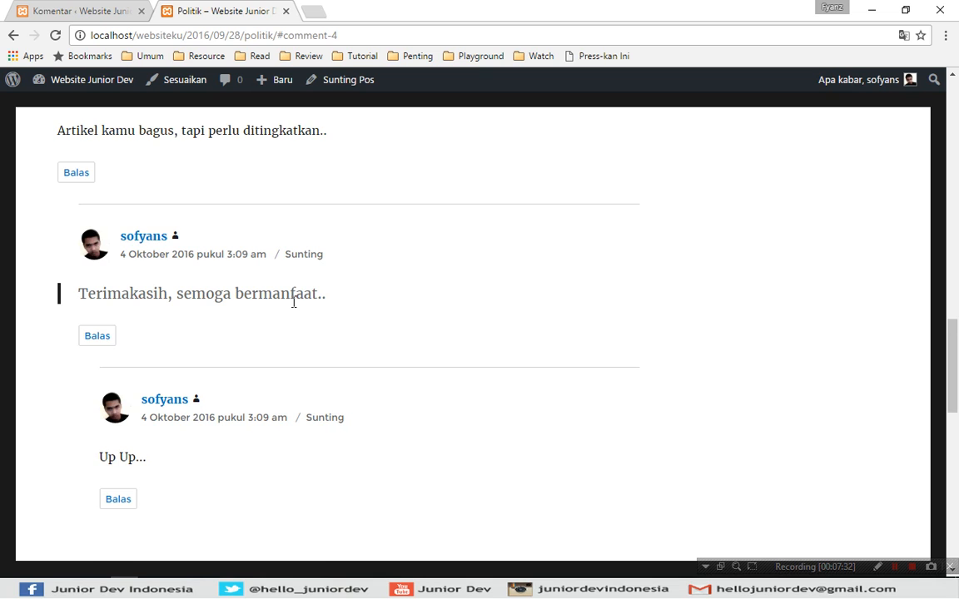
{"action": "scroll", "coordinate": [120, 303], "scroll_direction": "down", "scroll_amount": 1}
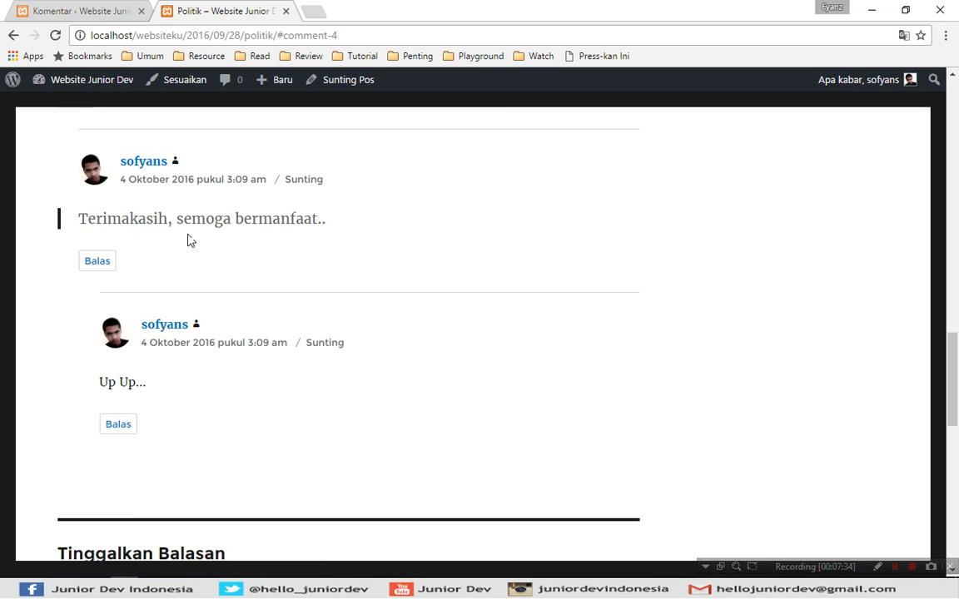
{"action": "scroll", "coordinate": [259, 224], "scroll_direction": "up", "scroll_amount": 2}
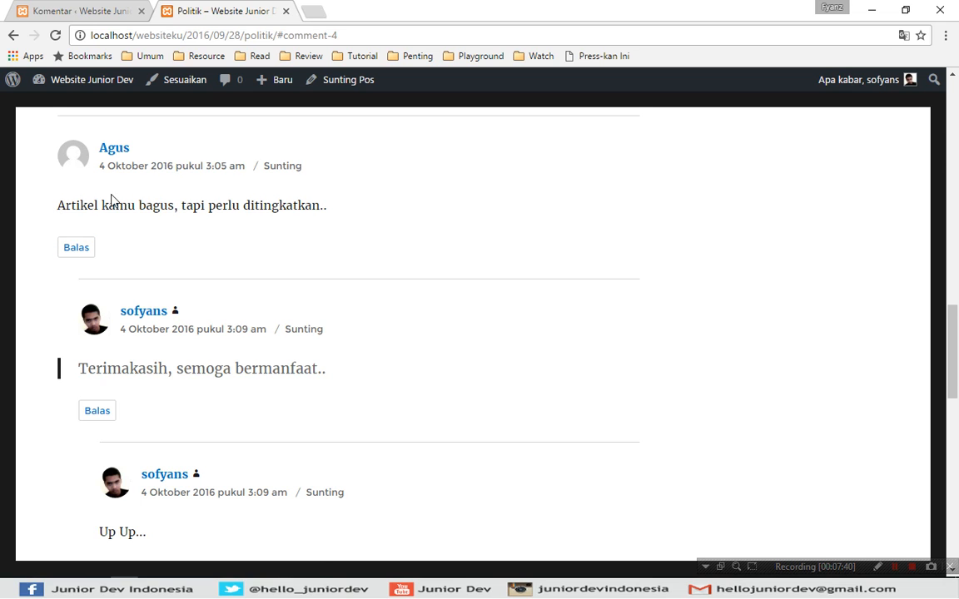
- Check the Politik post tab again, then return to the dashboard's Komentar Terbaru panel
{"action": "left_click", "coordinate": [181, 207]}
{"action": "left_click", "coordinate": [585, 422]}
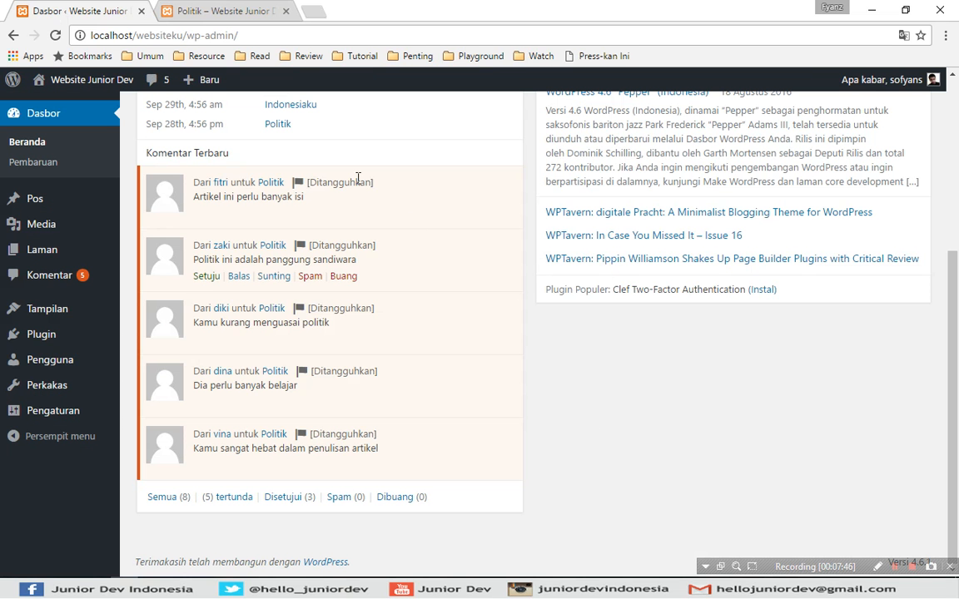
{"action": "mouse_move", "coordinate": [308, 178]}
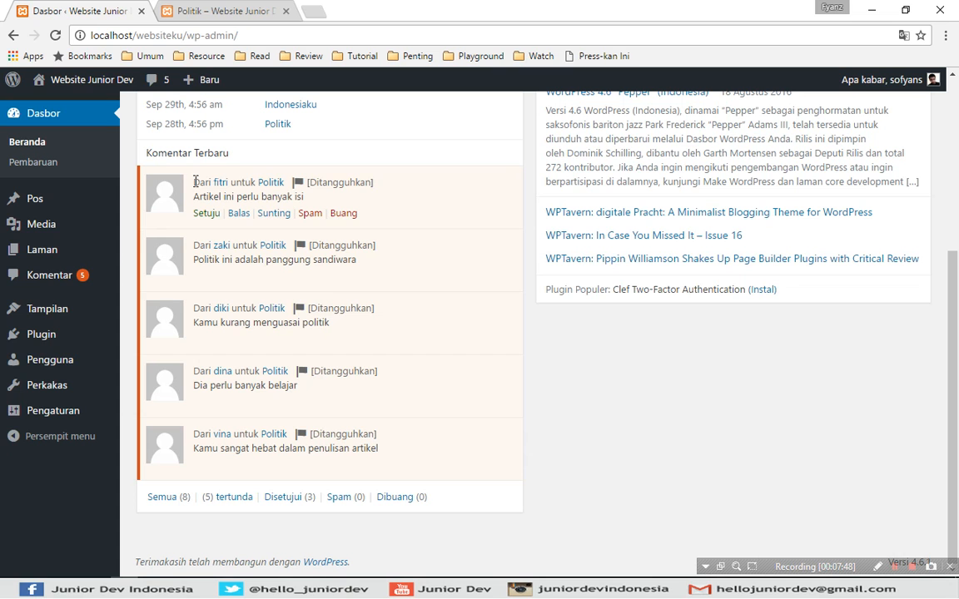
{"action": "mouse_move", "coordinate": [252, 337]}
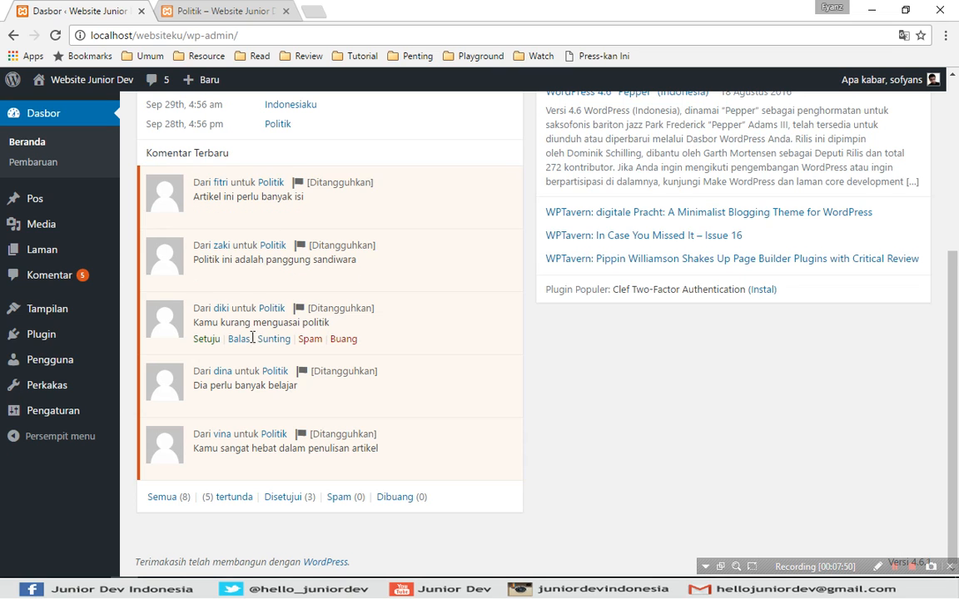
{"action": "mouse_move", "coordinate": [198, 193]}
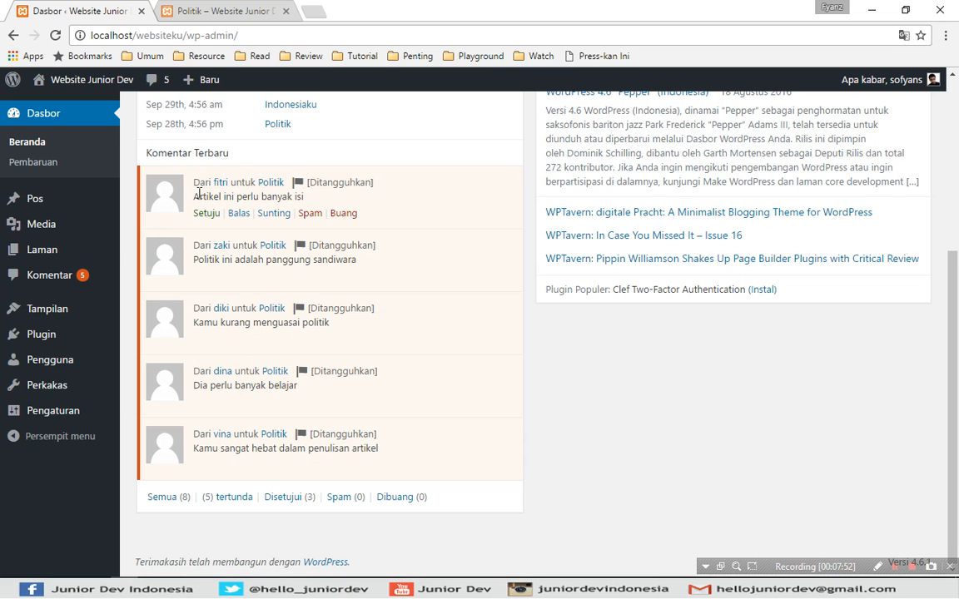
{"action": "left_click", "coordinate": [185, 11]}
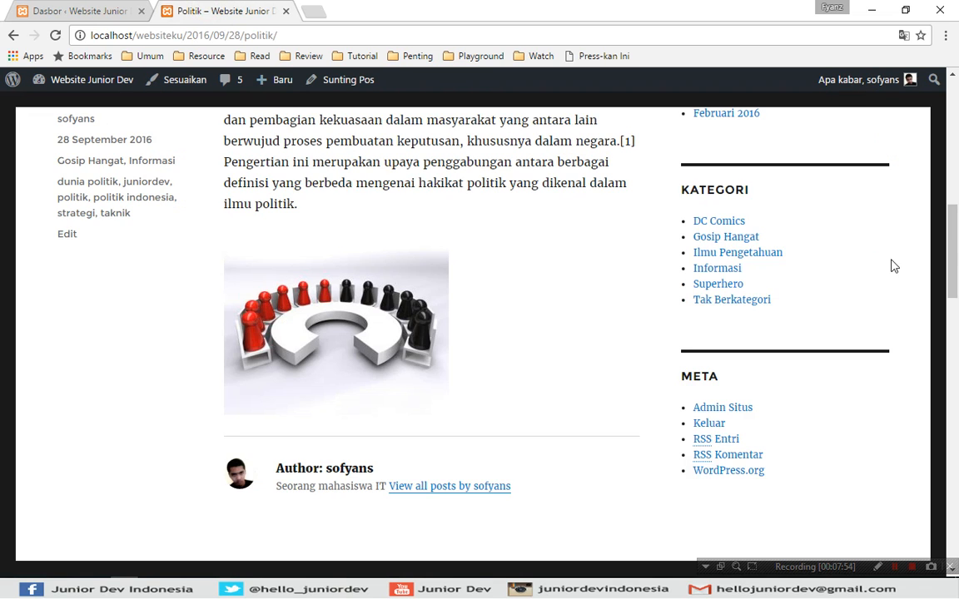
{"action": "left_click_drag", "start_coordinate": [956, 243], "coordinate": [956, 357]}
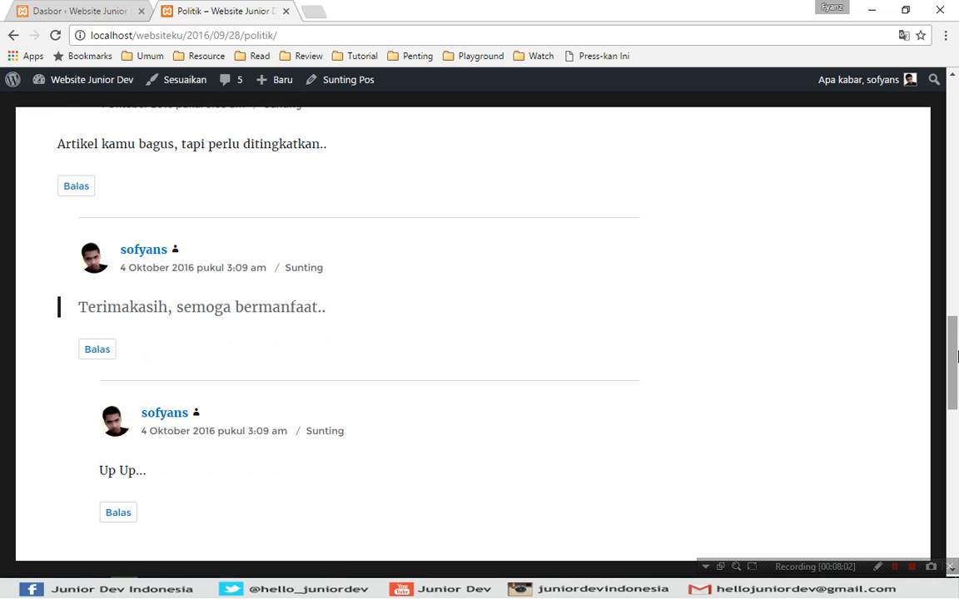
{"action": "left_click", "coordinate": [94, 9]}
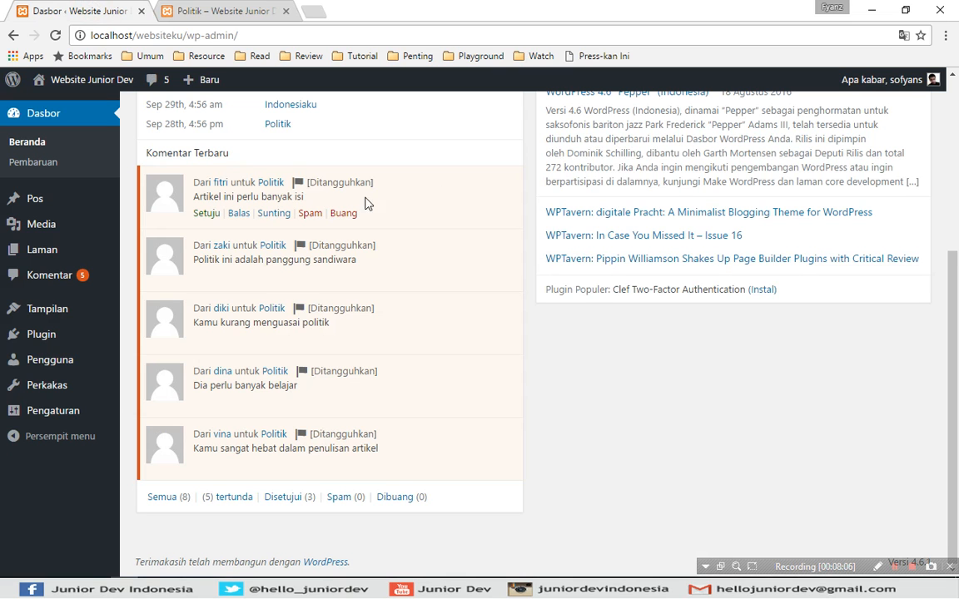
- Open the Komentar page and scroll through all 8 comments, 5 of them pending
{"action": "left_click", "coordinate": [65, 283]}
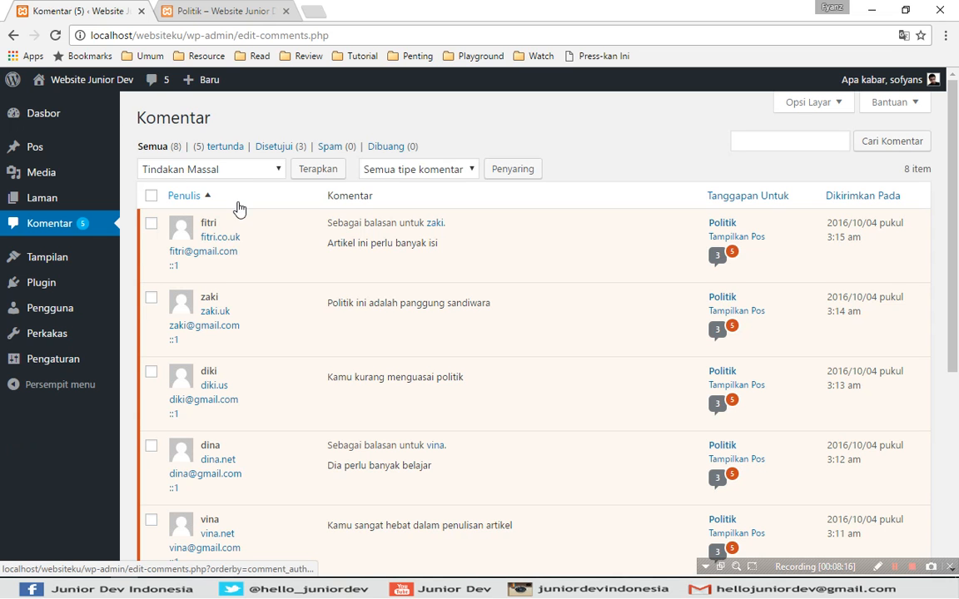
{"action": "scroll", "coordinate": [944, 241], "scroll_direction": "down", "scroll_amount": 1}
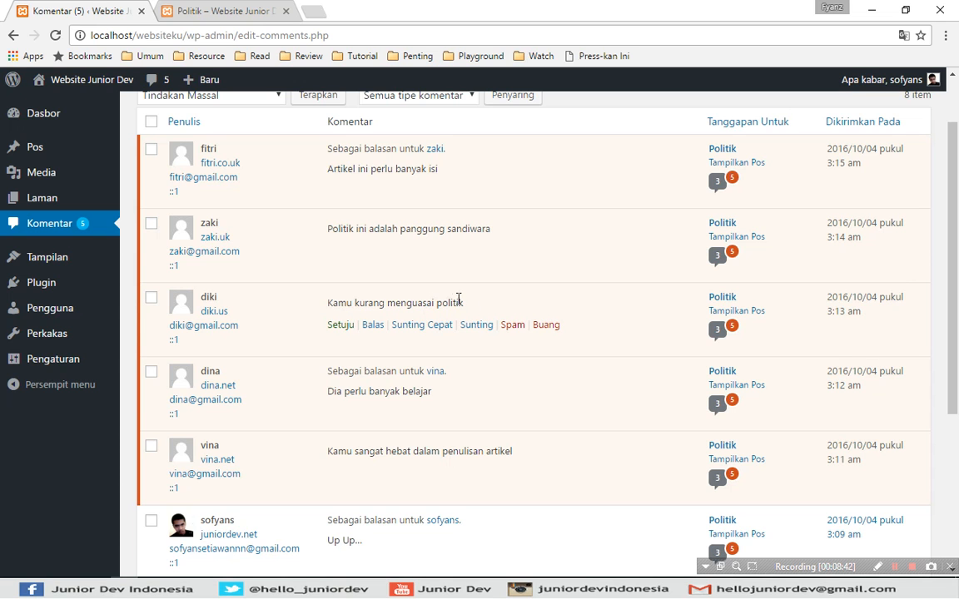
{"action": "scroll", "coordinate": [325, 309], "scroll_direction": "up", "scroll_amount": 1}
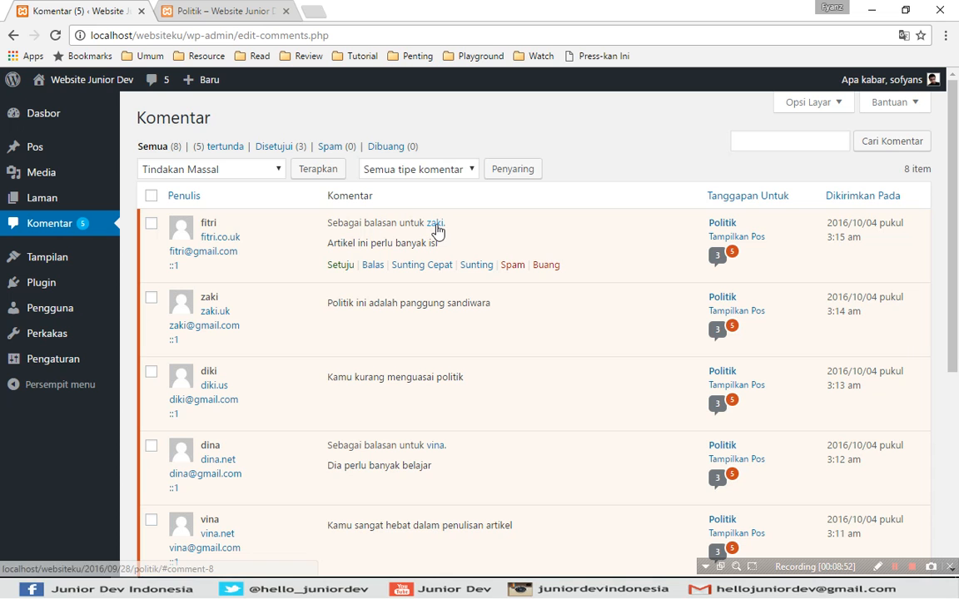
{"action": "left_click_drag", "start_coordinate": [956, 193], "coordinate": [956, 210]}
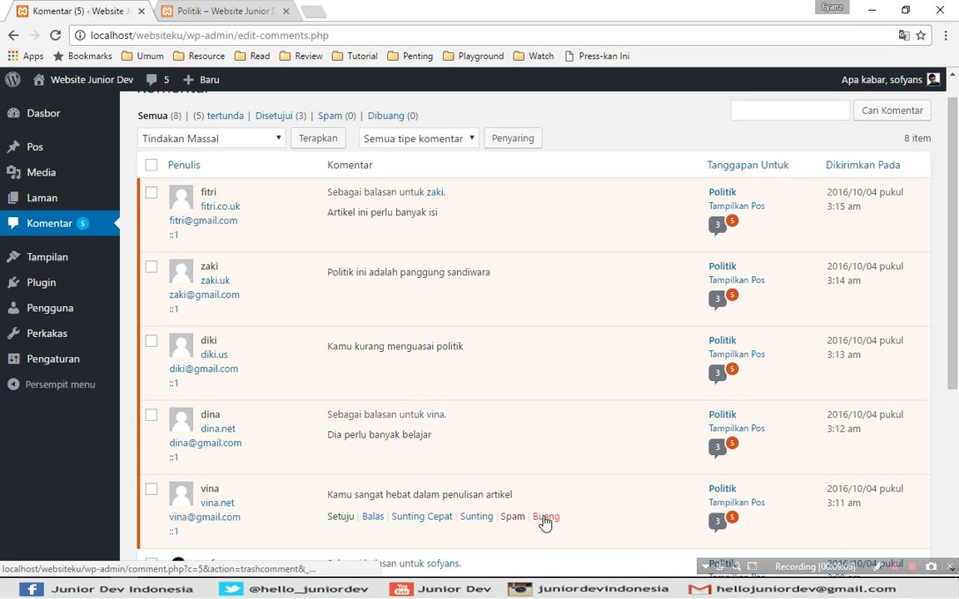
- Trash 'Kamu sangat hebat...', approve 'Dia perlu banyak belajar', and spam 'Kamu kurang menguasai politik'
{"action": "left_click", "coordinate": [545, 518]}
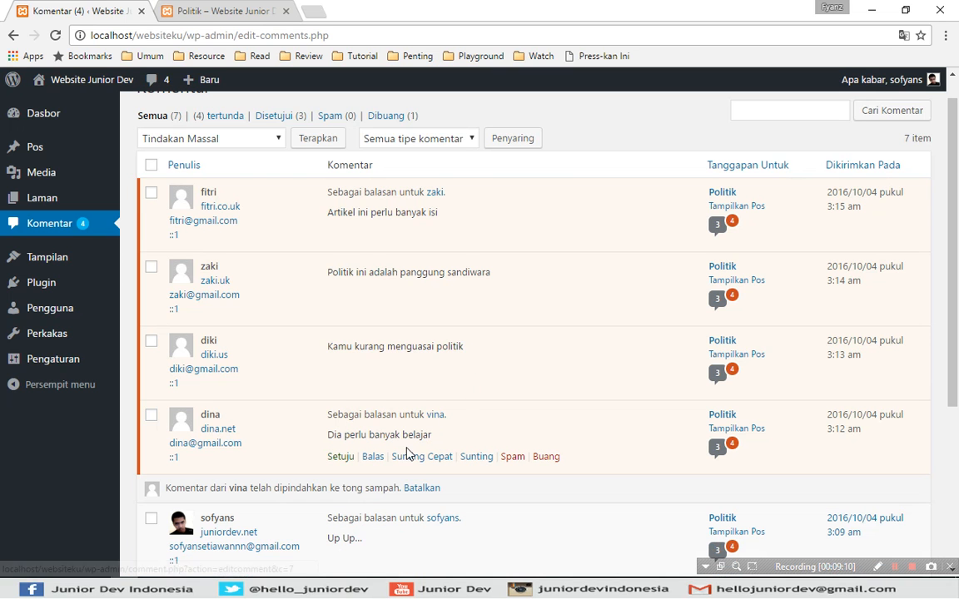
{"action": "left_click", "coordinate": [341, 457]}
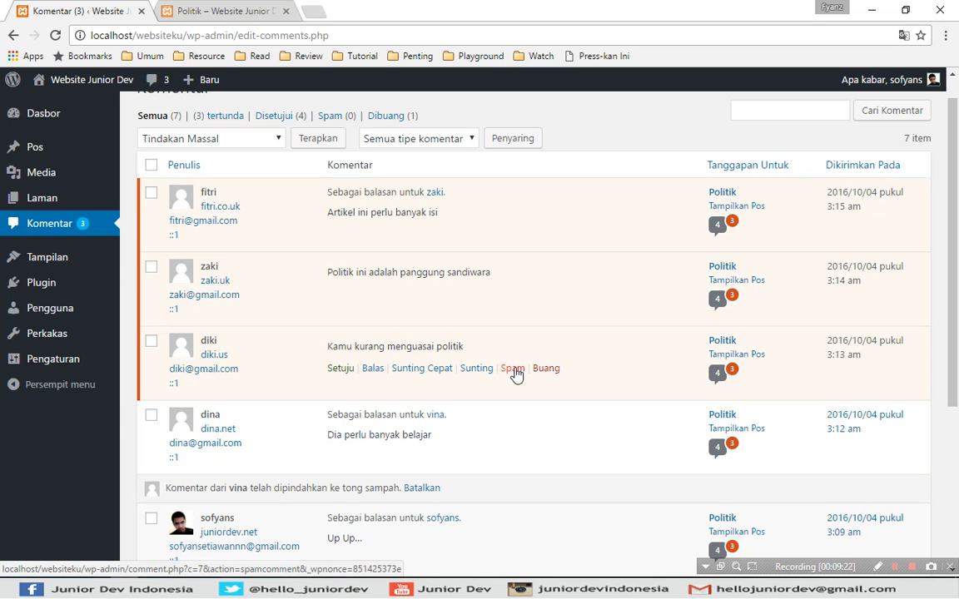
{"action": "left_click", "coordinate": [513, 368]}
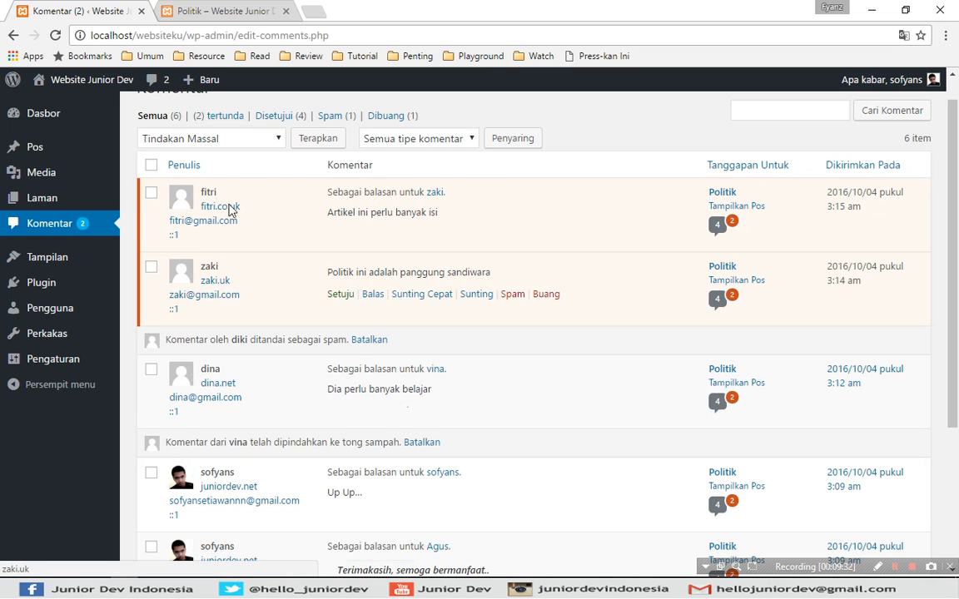
- Bulk-approve the two remaining pending comments with the Setuju bulk action
{"action": "left_click", "coordinate": [209, 139]}
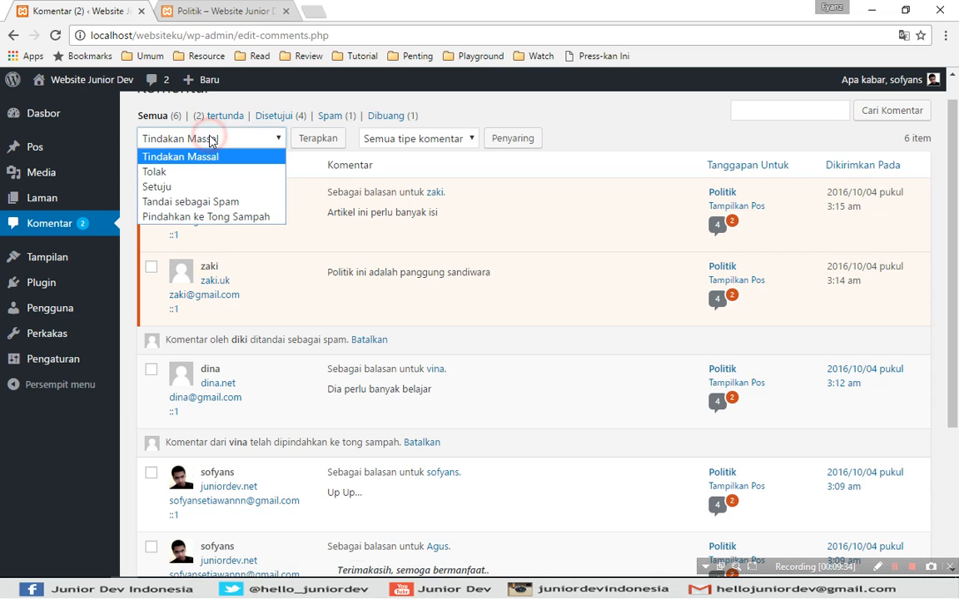
{"action": "left_click", "coordinate": [209, 139]}
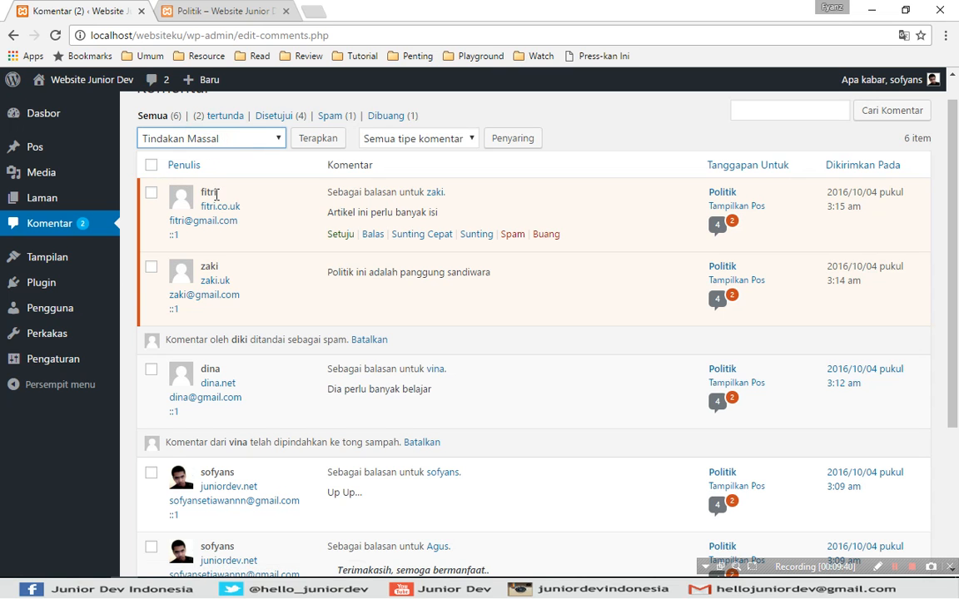
{"action": "left_click", "coordinate": [151, 194]}
{"action": "left_click", "coordinate": [151, 268]}
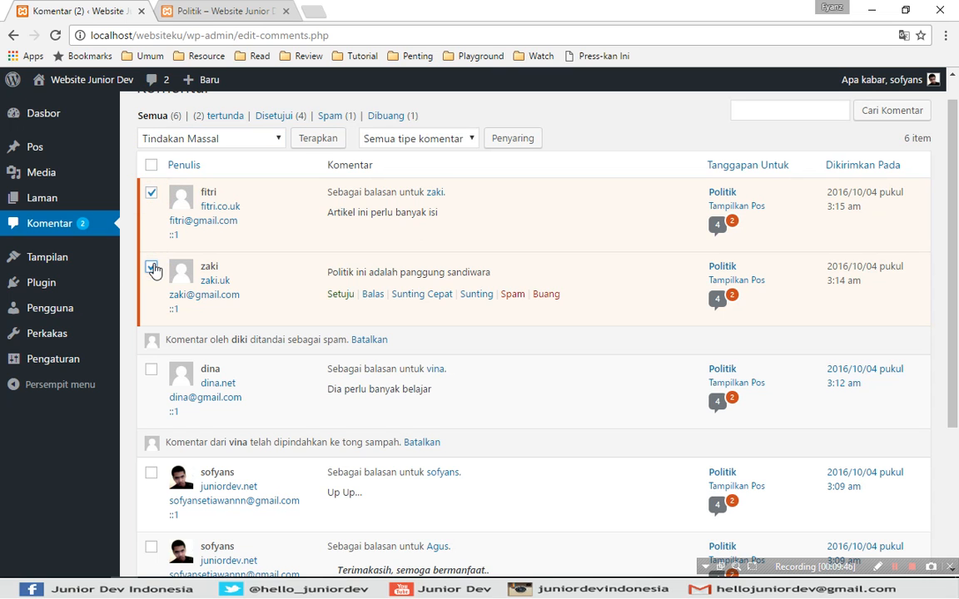
{"action": "left_click", "coordinate": [223, 134]}
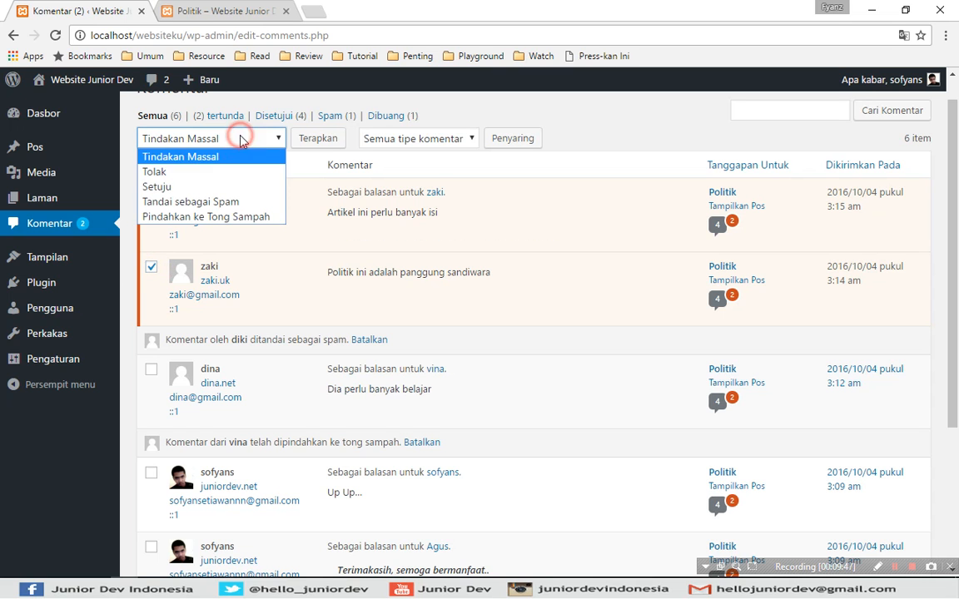
{"action": "left_click", "coordinate": [201, 187]}
{"action": "left_click", "coordinate": [321, 140]}
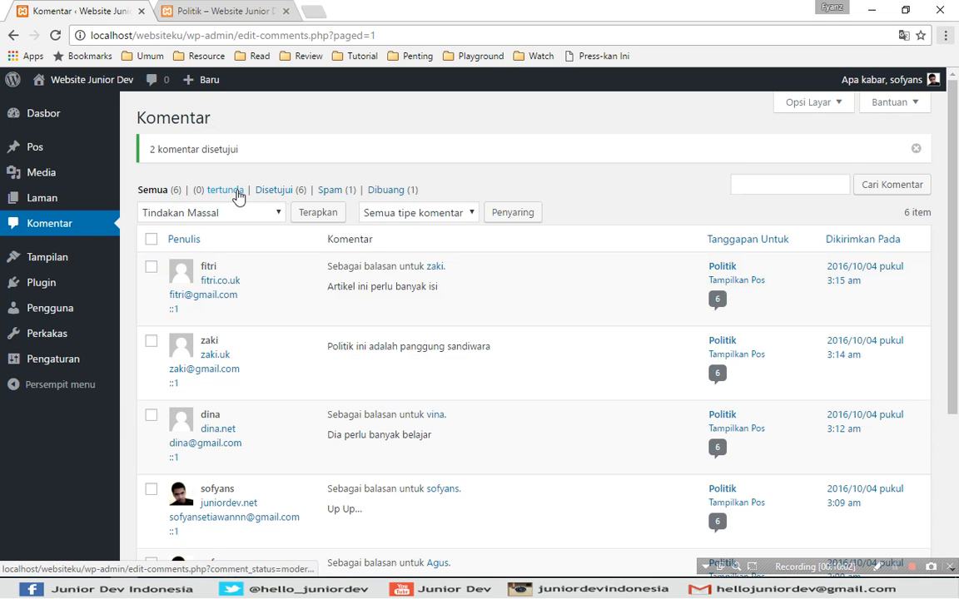
- Filter the list to approved comments, then reload the public Politik post
{"action": "left_click", "coordinate": [275, 190]}
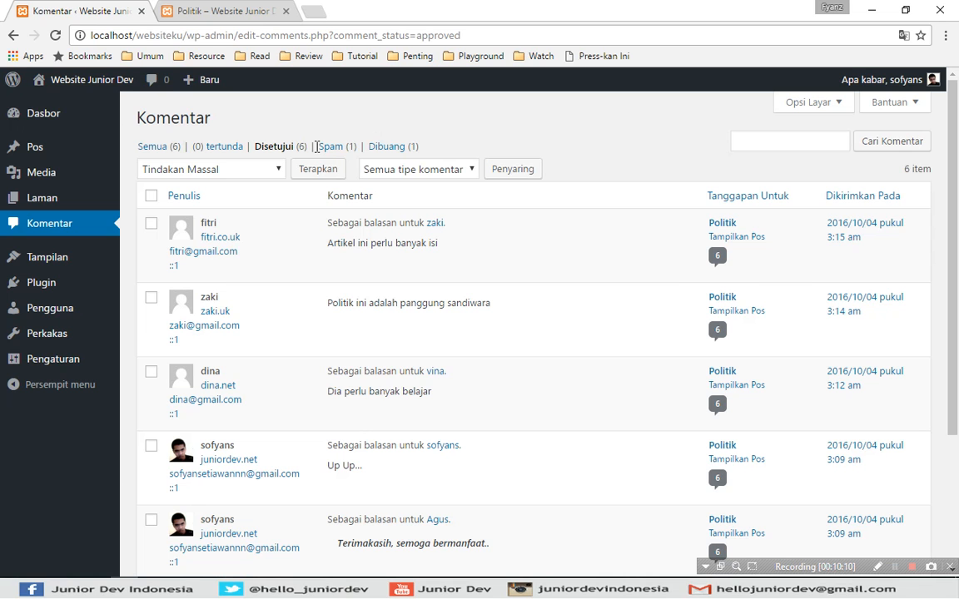
{"action": "left_click", "coordinate": [216, 11]}
{"action": "left_click", "coordinate": [55, 40]}
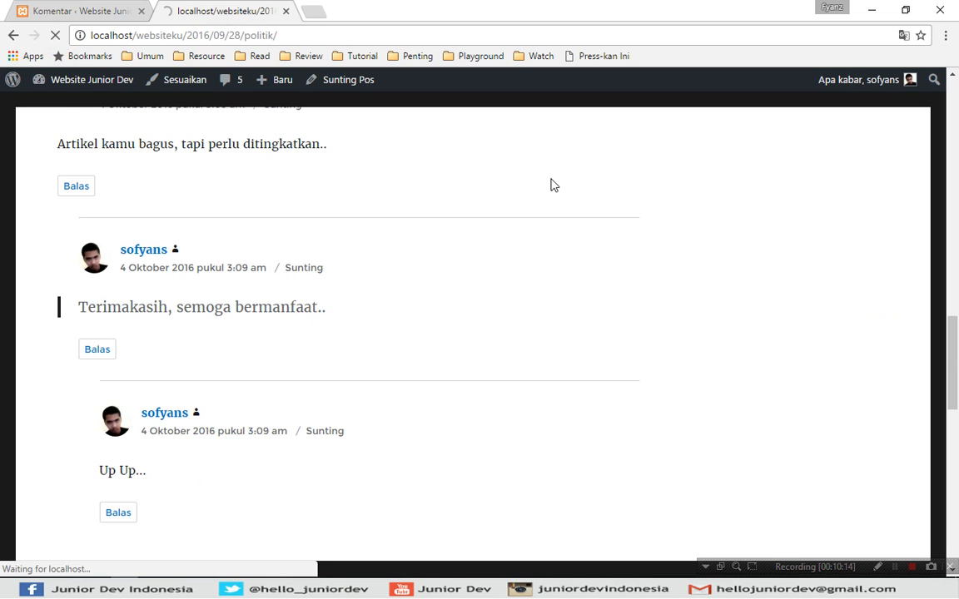
- Check the approved comments on the Politik post, then view the admin Spam list
{"action": "scroll", "coordinate": [482, 250], "scroll_direction": "up", "scroll_amount": 3}
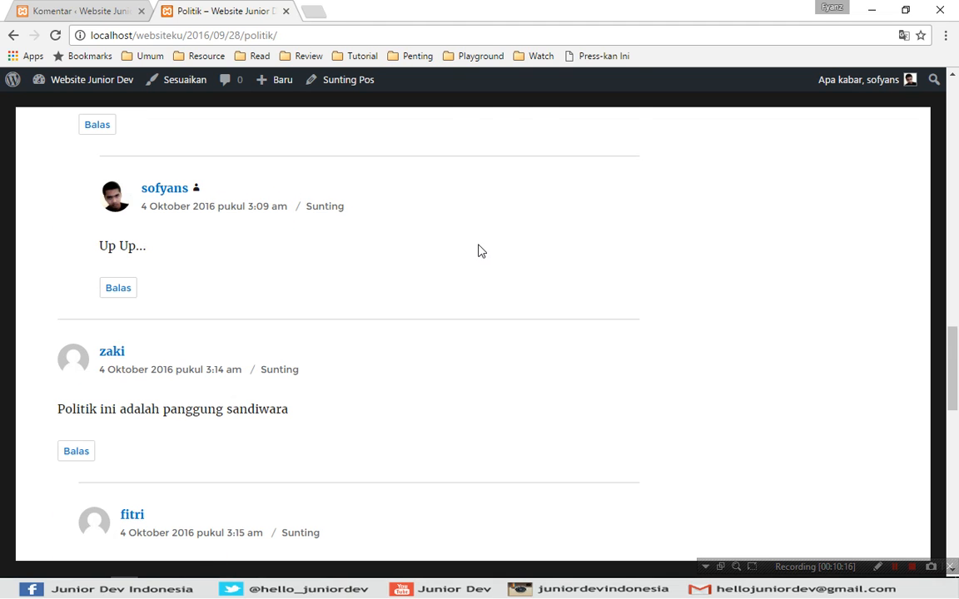
{"action": "scroll", "coordinate": [416, 285], "scroll_direction": "up", "scroll_amount": 4}
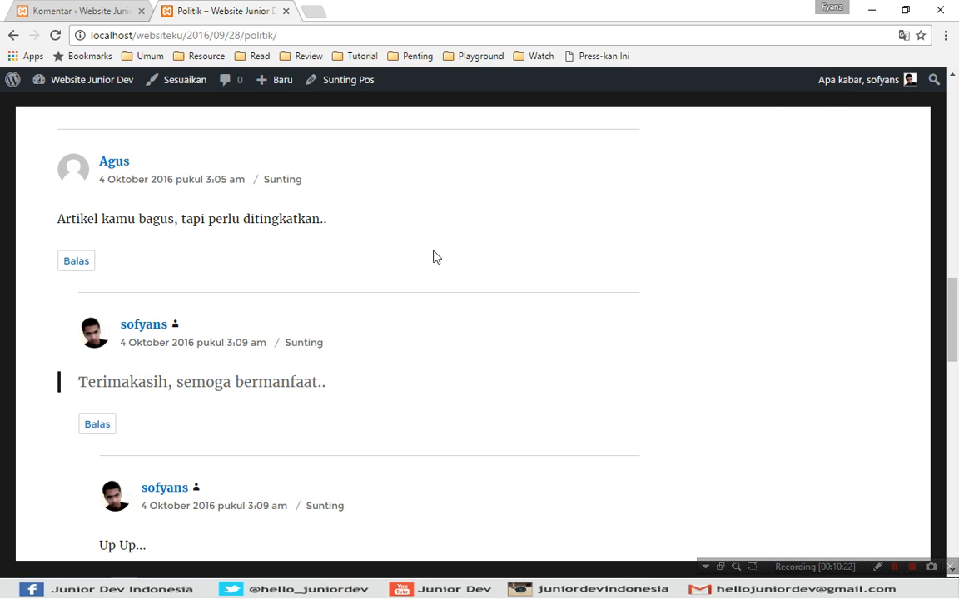
{"action": "key", "text": "ctrl+Tab"}
{"action": "left_click", "coordinate": [338, 148]}
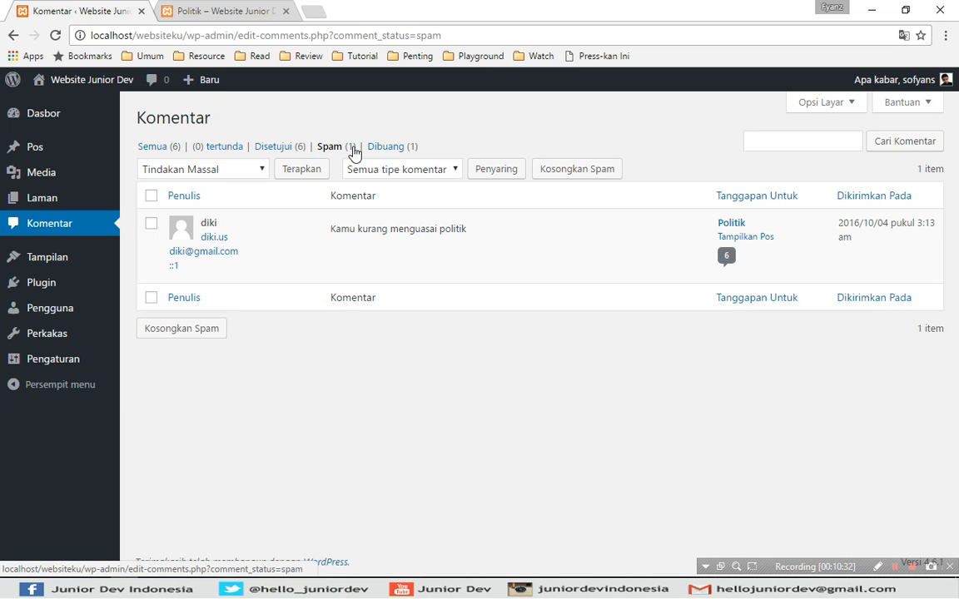
- Switch to the Dibuang (1) list holding 'Kamu sangat hebat dalam penulisan artikel'
{"action": "mouse_move", "coordinate": [339, 258]}
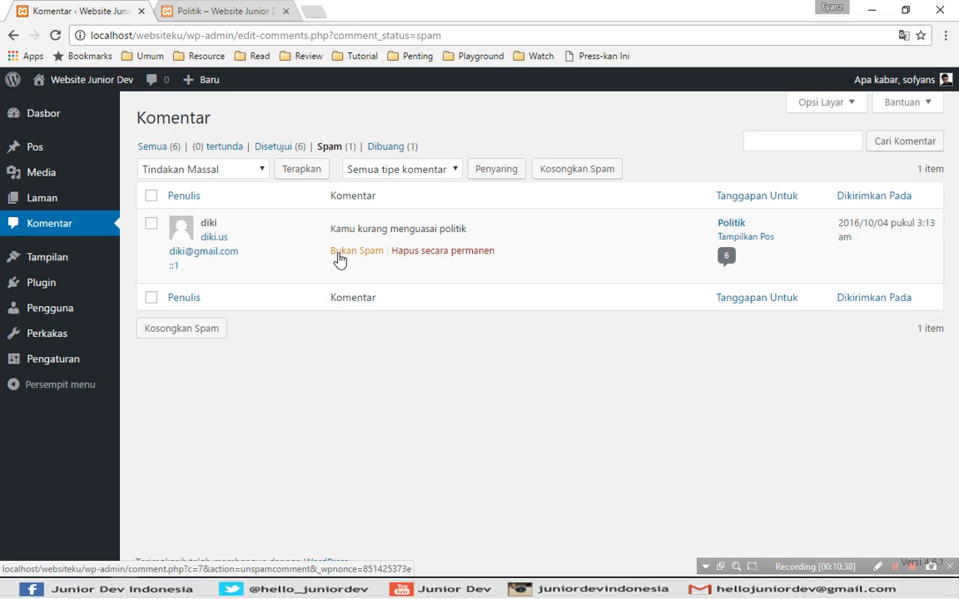
{"action": "left_click", "coordinate": [482, 134]}
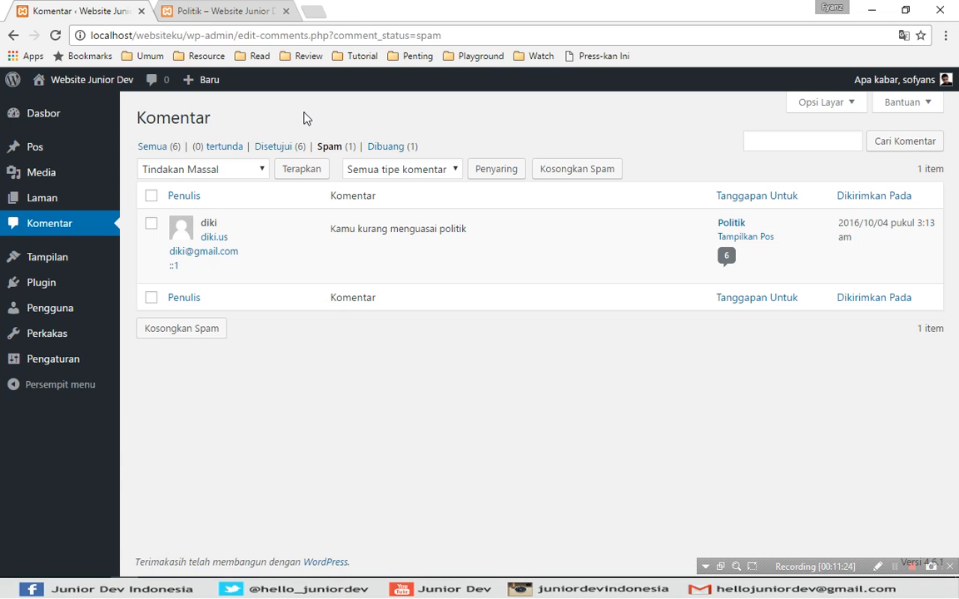
{"action": "left_click", "coordinate": [387, 147]}
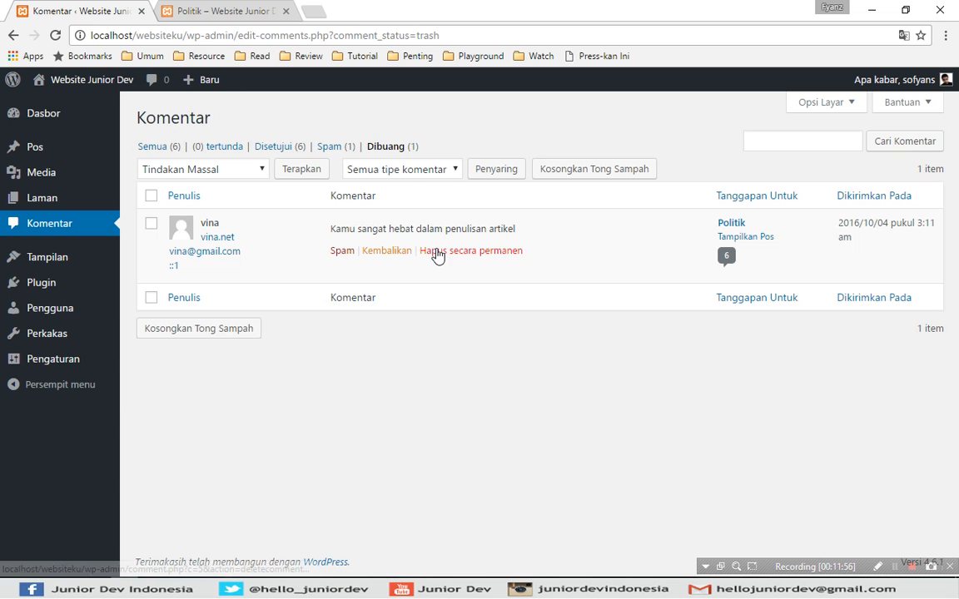
- Permanently delete the trashed comment, unspam 'Kamu kurang menguasai politik', and view pending comments
{"action": "left_click", "coordinate": [446, 252]}
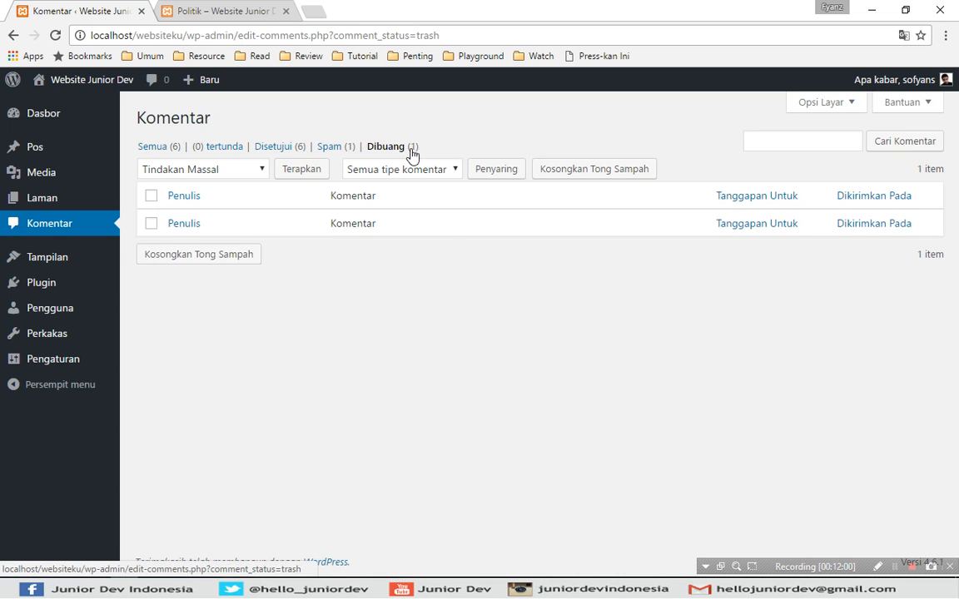
{"action": "left_click", "coordinate": [339, 148]}
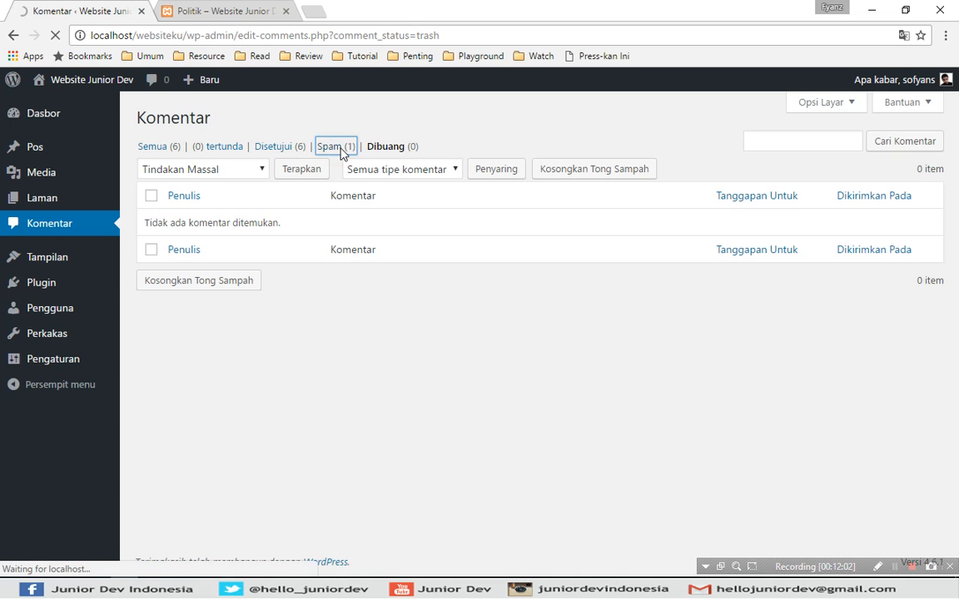
{"action": "left_click", "coordinate": [331, 146]}
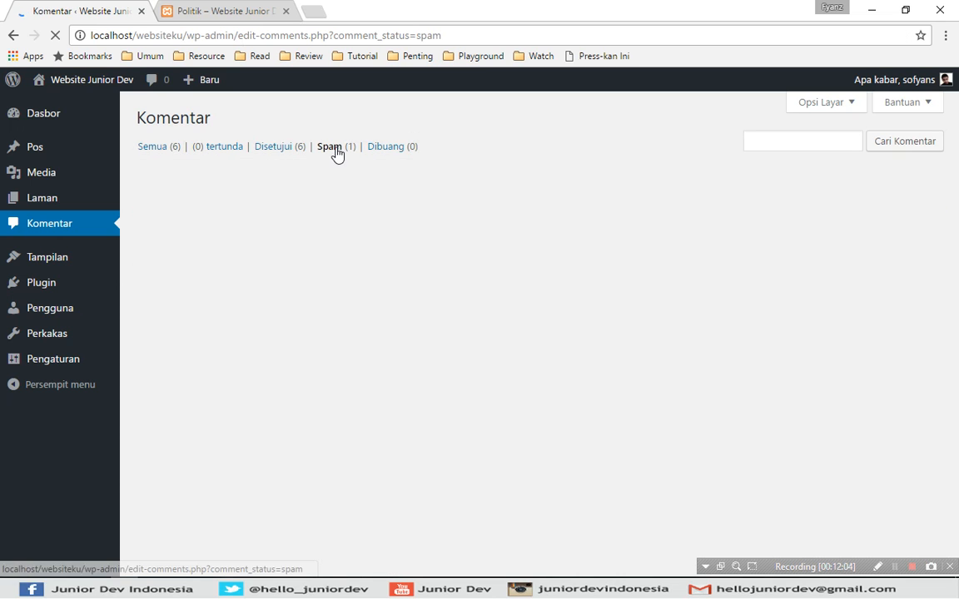
{"action": "mouse_move", "coordinate": [356, 248]}
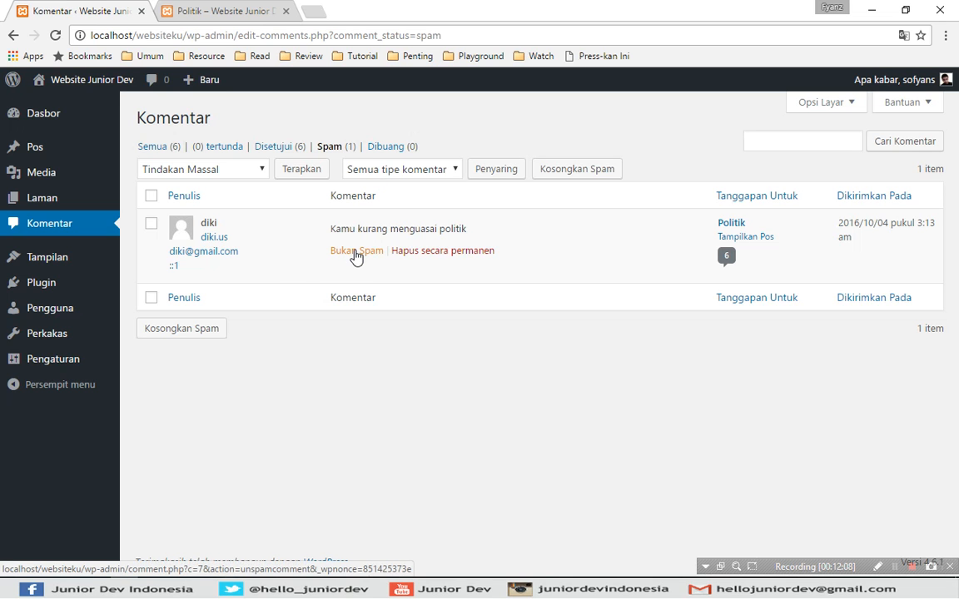
{"action": "left_click", "coordinate": [355, 253]}
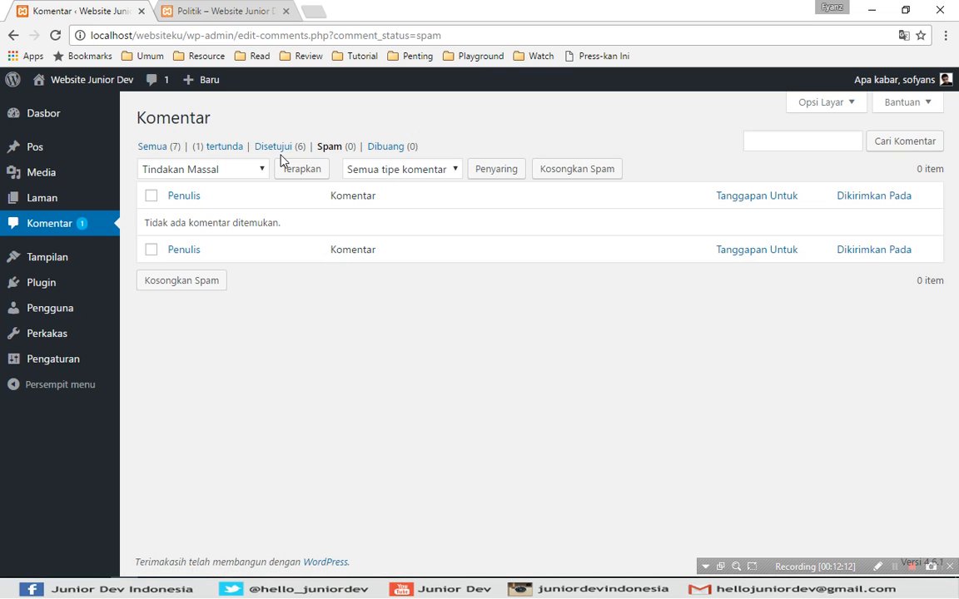
{"action": "left_click", "coordinate": [223, 150]}
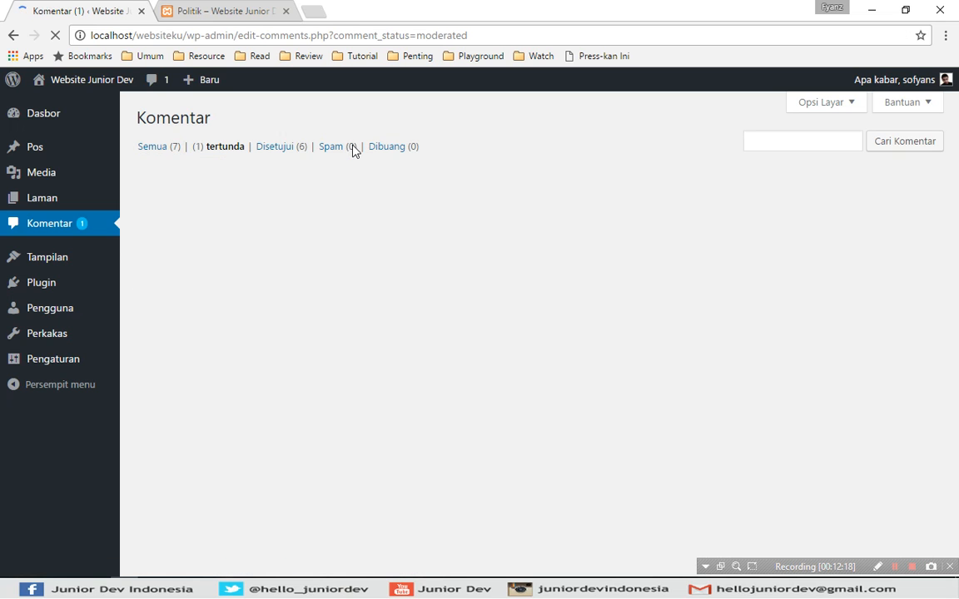
{"action": "mouse_move", "coordinate": [818, 266]}
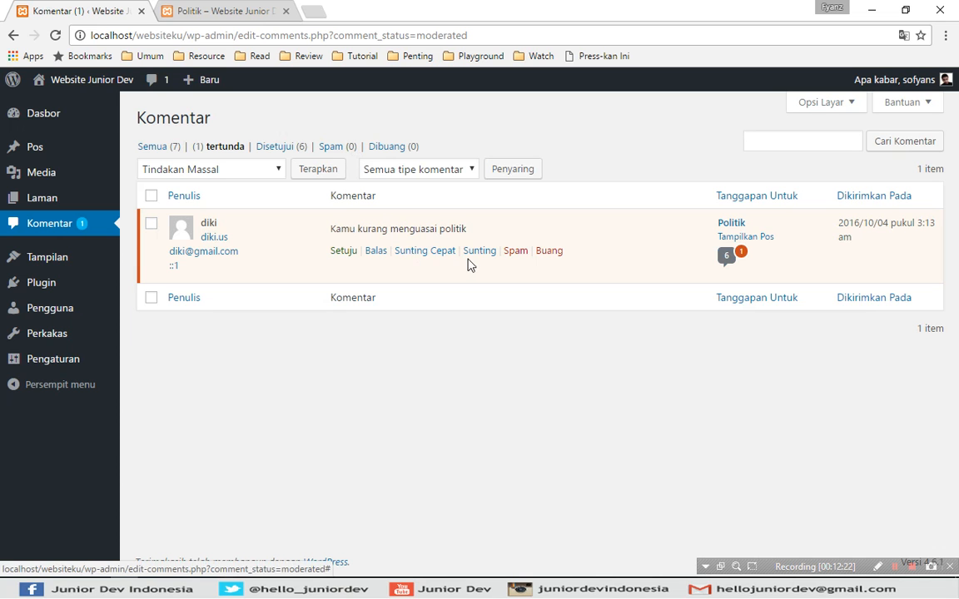
- Quick-edit the pending comment to append ', terimakasih.. by admin' and save it
{"action": "left_click", "coordinate": [435, 253]}
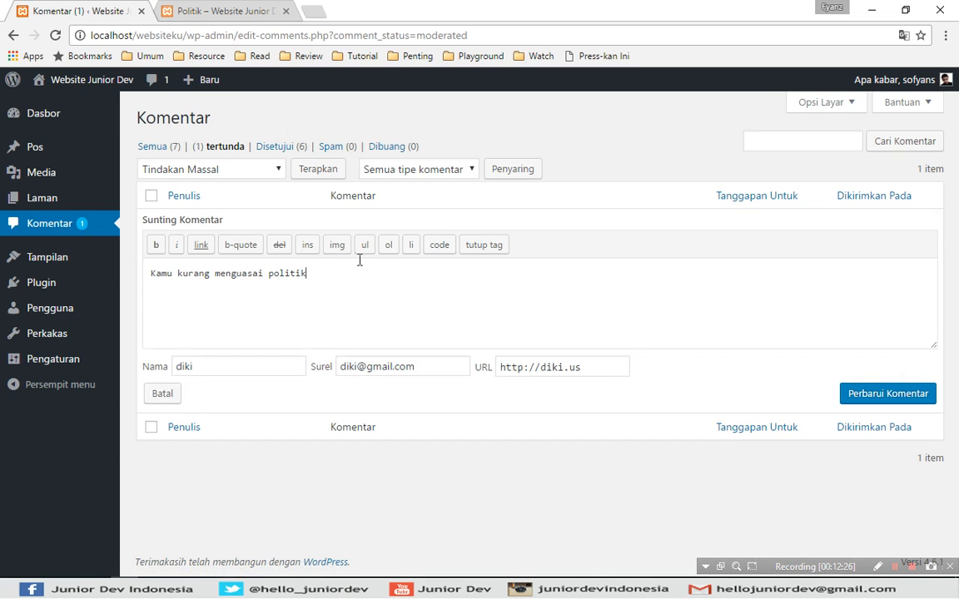
{"action": "triple_click", "coordinate": [325, 276]}
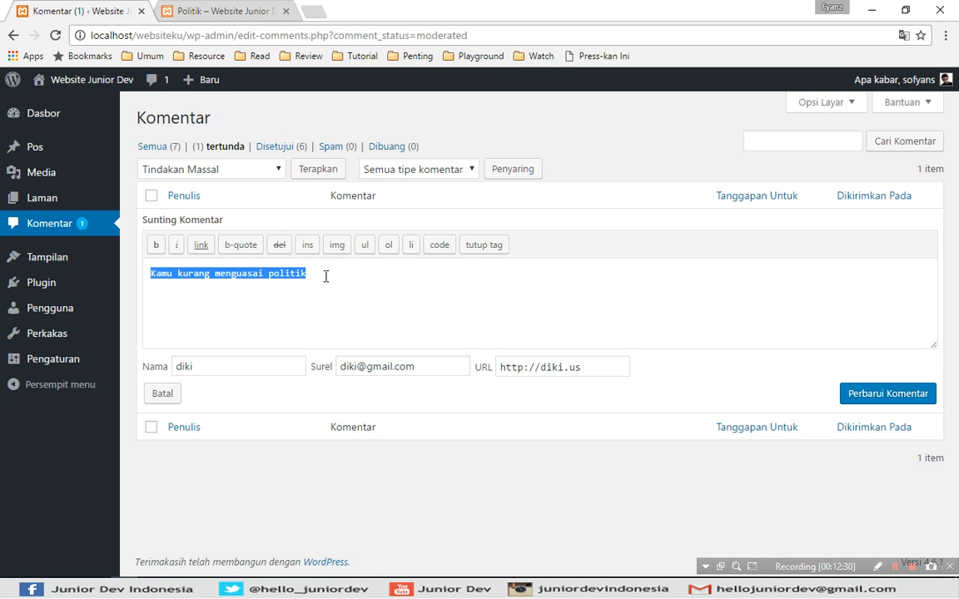
{"action": "left_click", "coordinate": [325, 276]}
{"action": "type", "text": ", "}
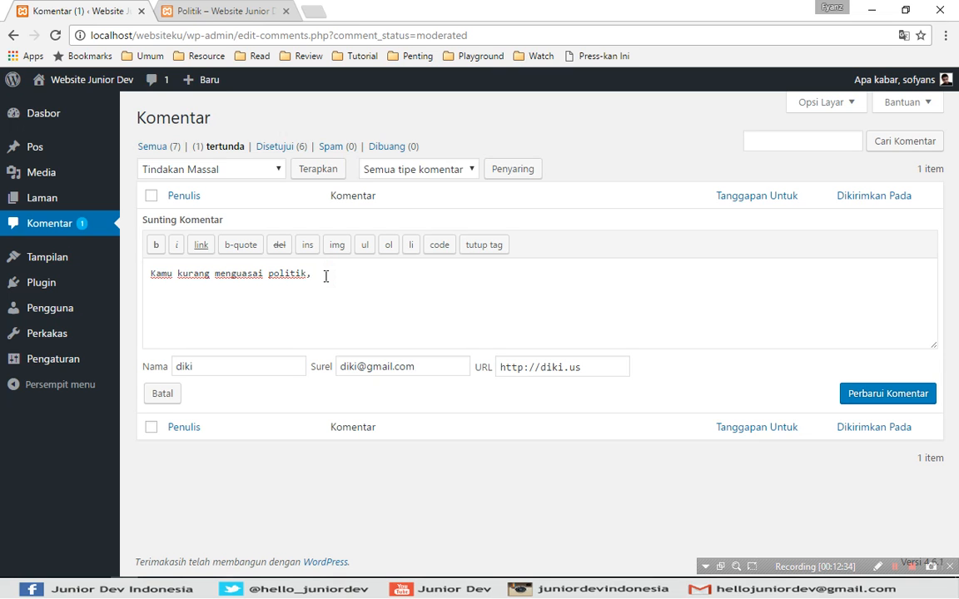
{"action": "type", "text": "terimakasih.. by admin"}
{"action": "left_click", "coordinate": [861, 393]}
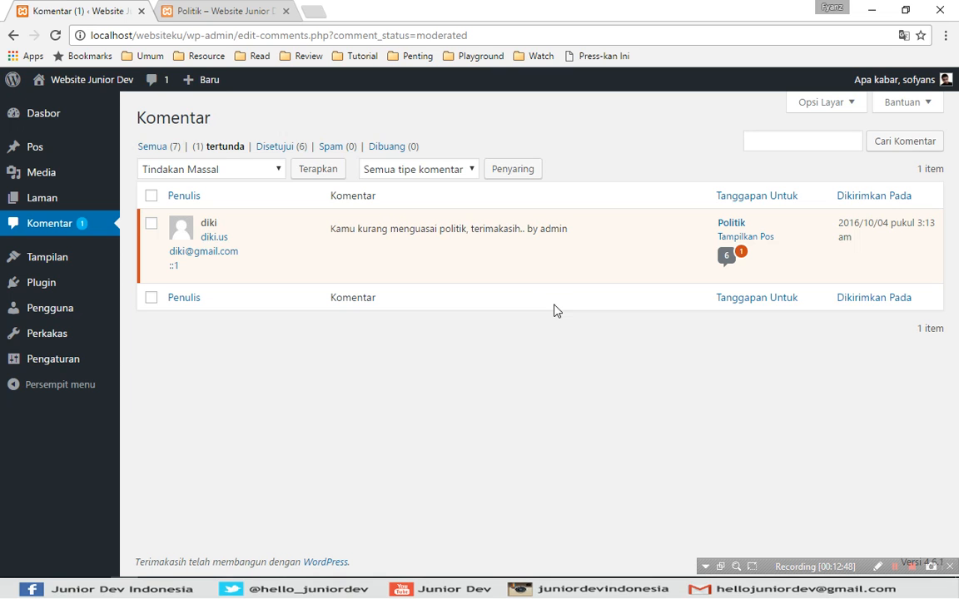
- Open the comment's full edit page, return to all 7 comments, then switch to the SitePoint article
{"action": "left_click", "coordinate": [477, 252]}
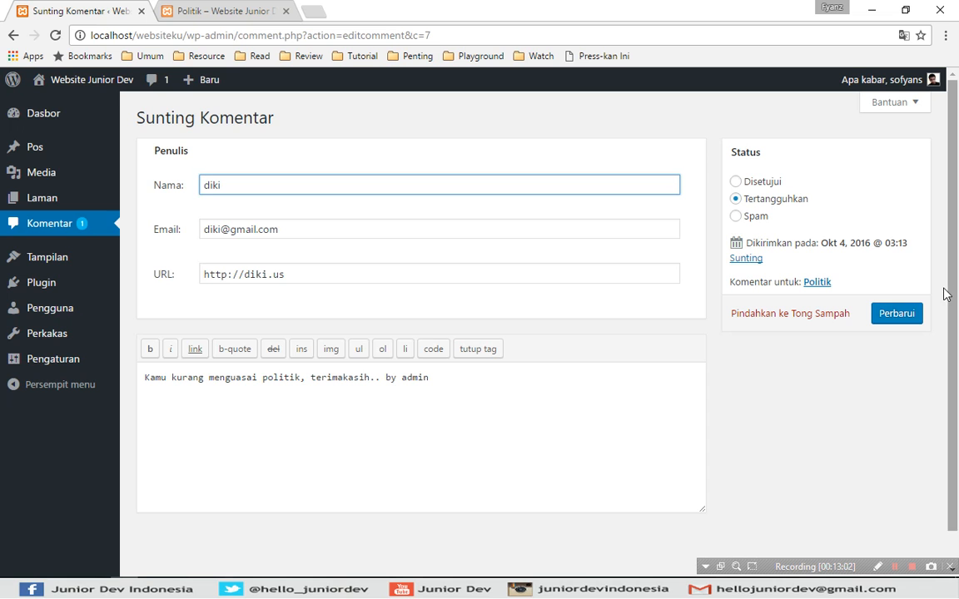
{"action": "left_click", "coordinate": [47, 221]}
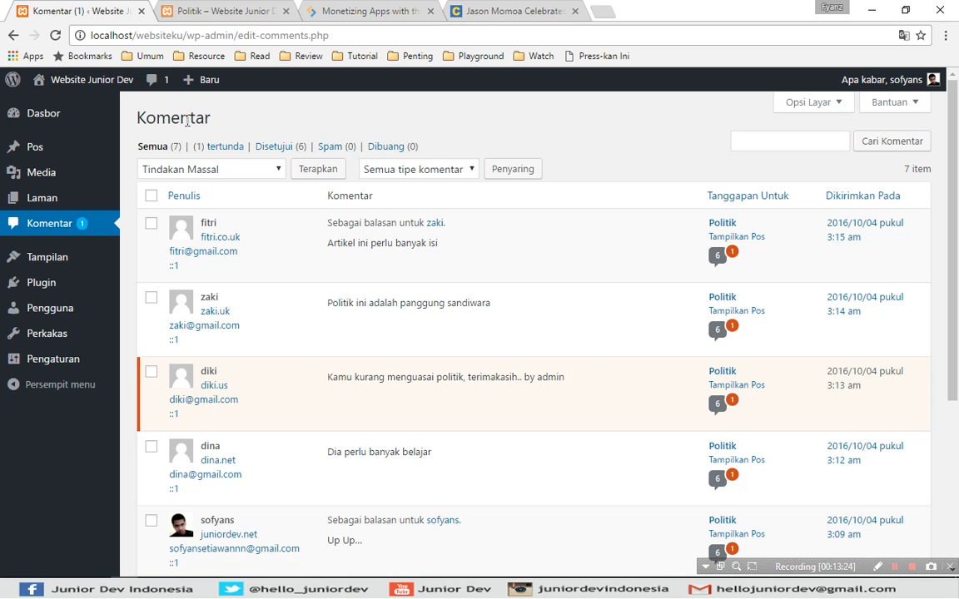
{"action": "left_click", "coordinate": [345, 10]}
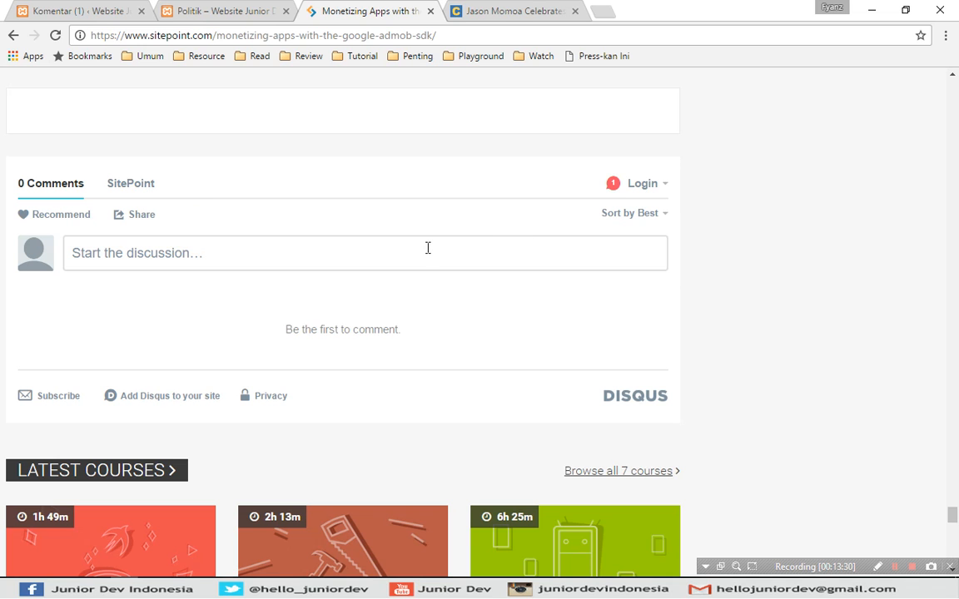
- Open the Disqus 'Start the discussion…' editor on the SitePoint article, then return to the WordPress Komentar list
{"action": "left_click", "coordinate": [347, 267]}
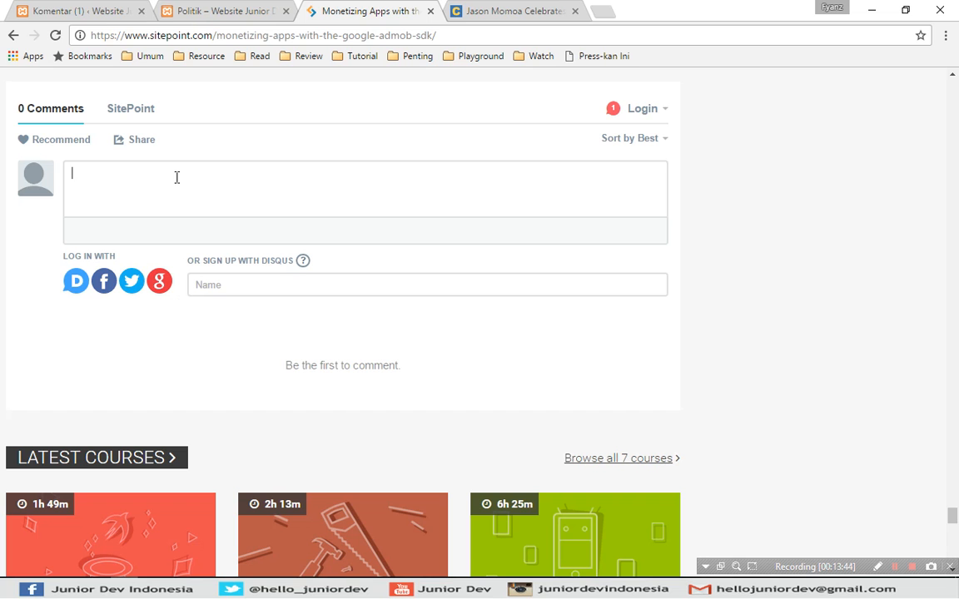
{"action": "left_click", "coordinate": [74, 8]}
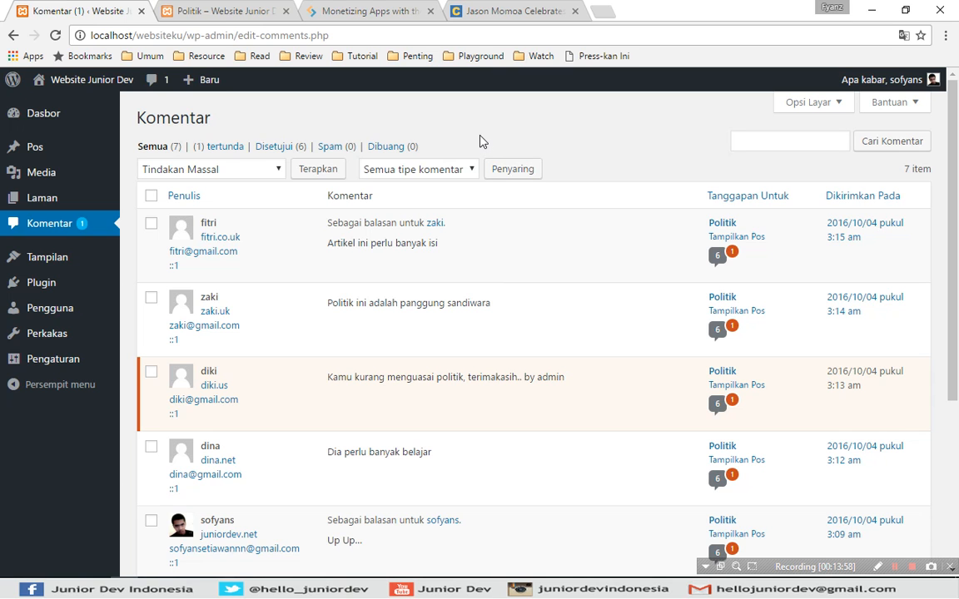
{"action": "left_click", "coordinate": [509, 10]}
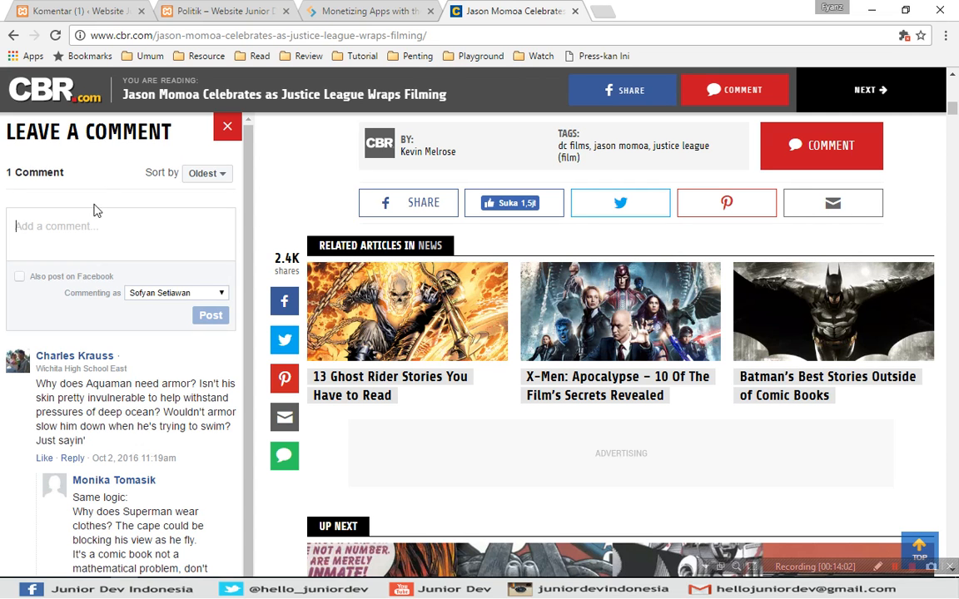
{"action": "left_click", "coordinate": [79, 225]}
{"action": "scroll", "coordinate": [254, 220], "scroll_direction": "down", "scroll_amount": 1}
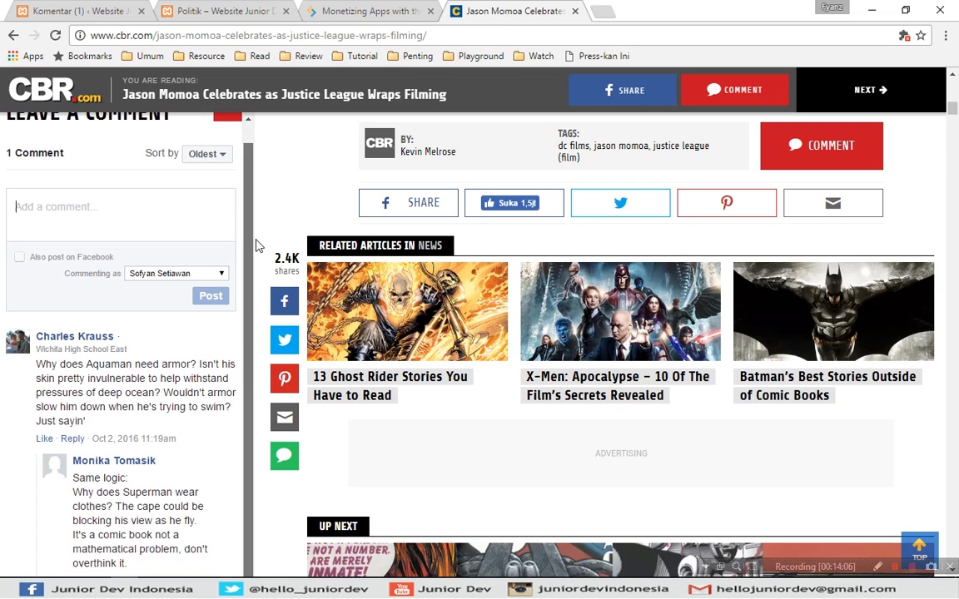
{"action": "left_click", "coordinate": [121, 215]}
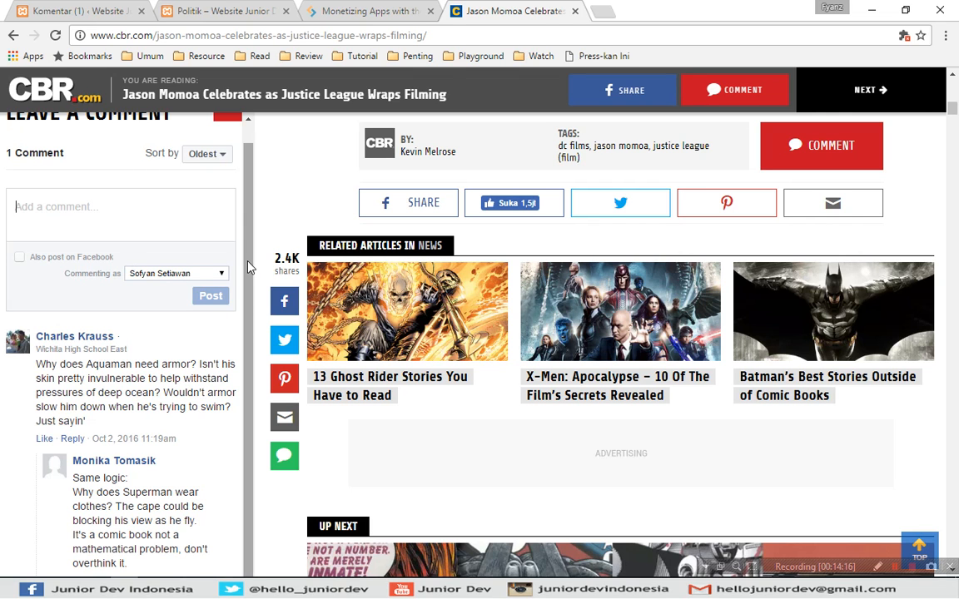
{"action": "left_click", "coordinate": [184, 353]}
{"action": "scroll", "coordinate": [177, 342], "scroll_direction": "down", "scroll_amount": 2}
{"action": "left_click", "coordinate": [360, 7]}
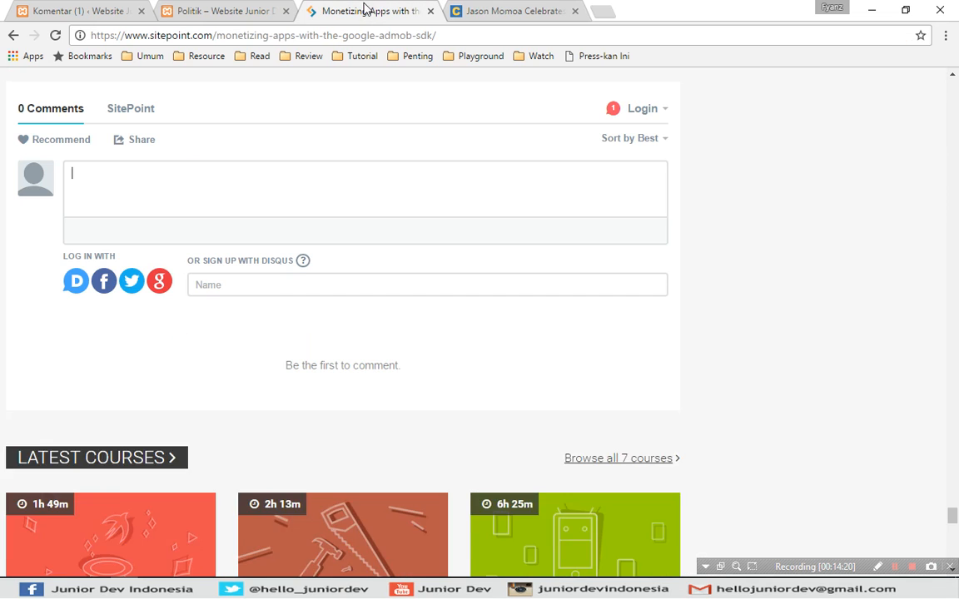
{"action": "left_click", "coordinate": [286, 196]}
{"action": "left_click", "coordinate": [449, 6]}
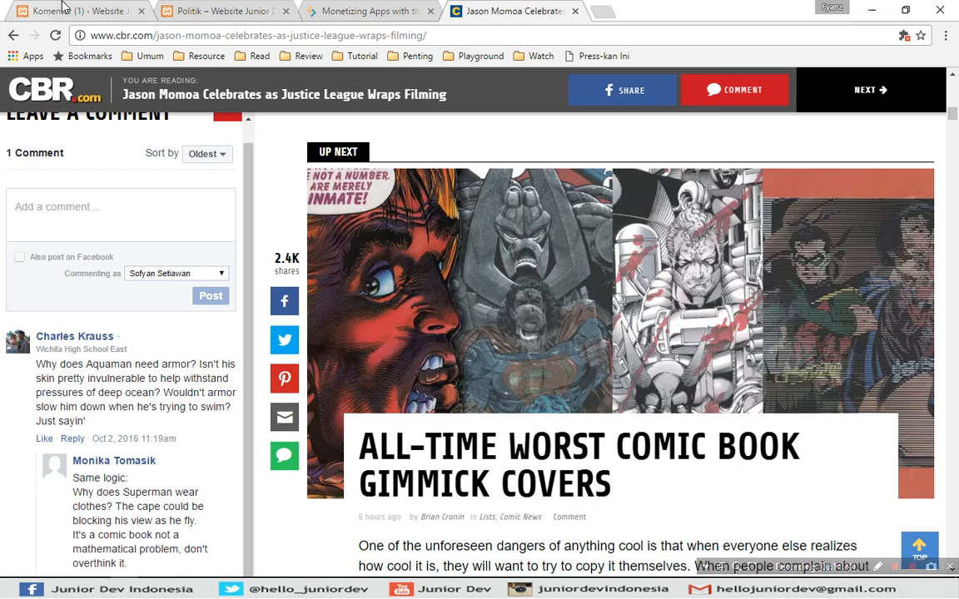
{"action": "left_click", "coordinate": [60, 8]}
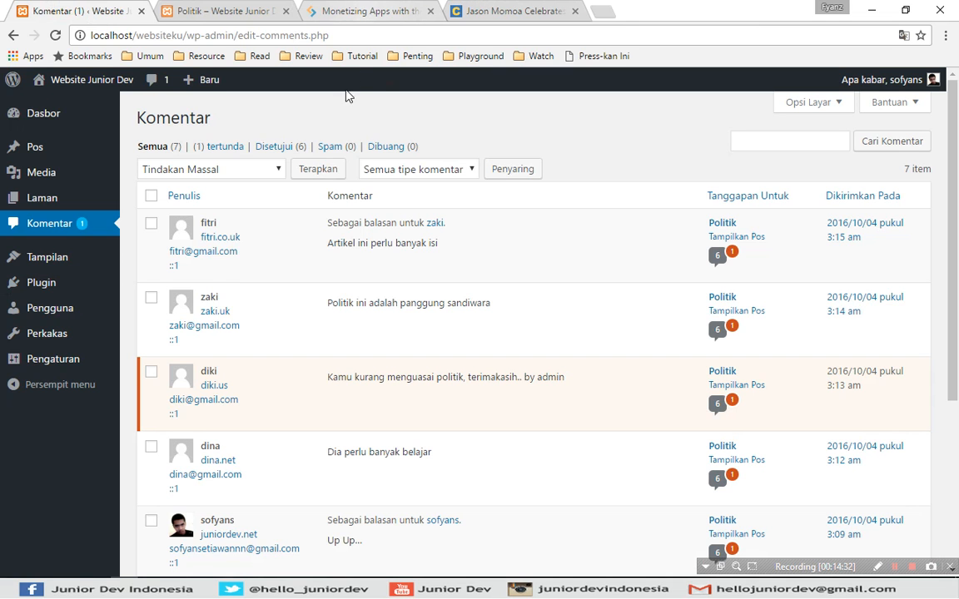
{"action": "left_click", "coordinate": [342, 115]}
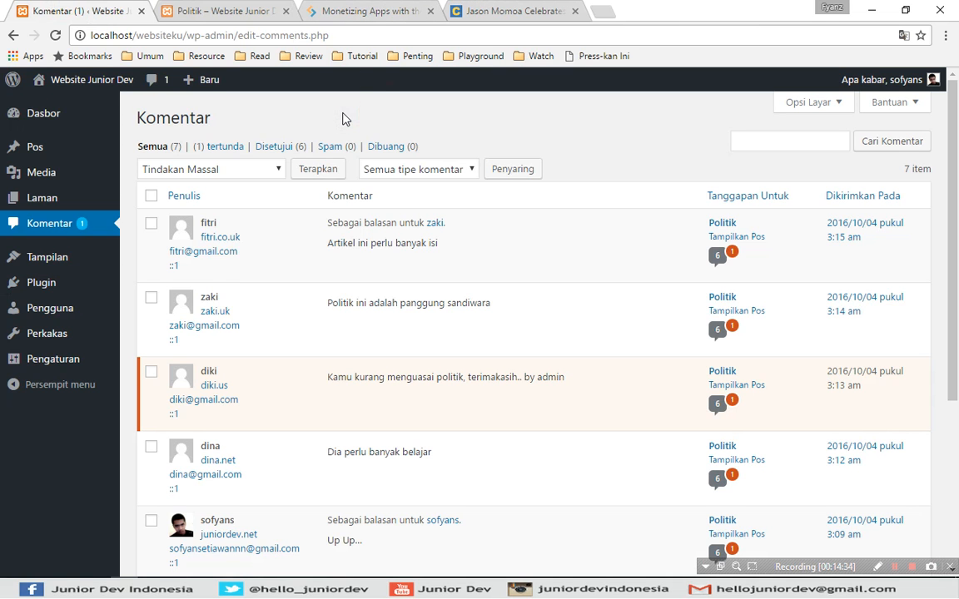